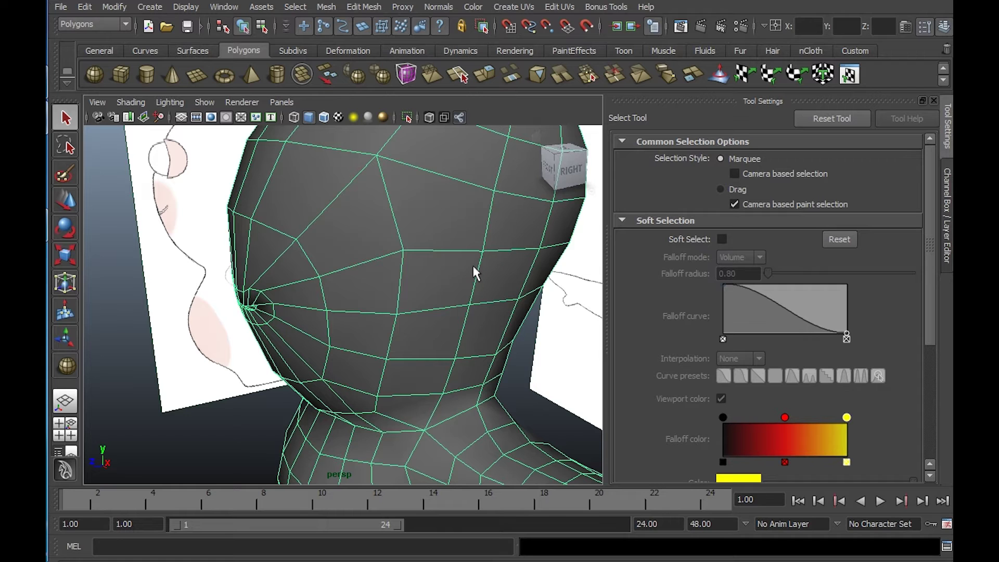
Switch to a single side view framed closely on the drawn eye.
{"action": "key", "text": "space"}
{"action": "key", "text": "space"}
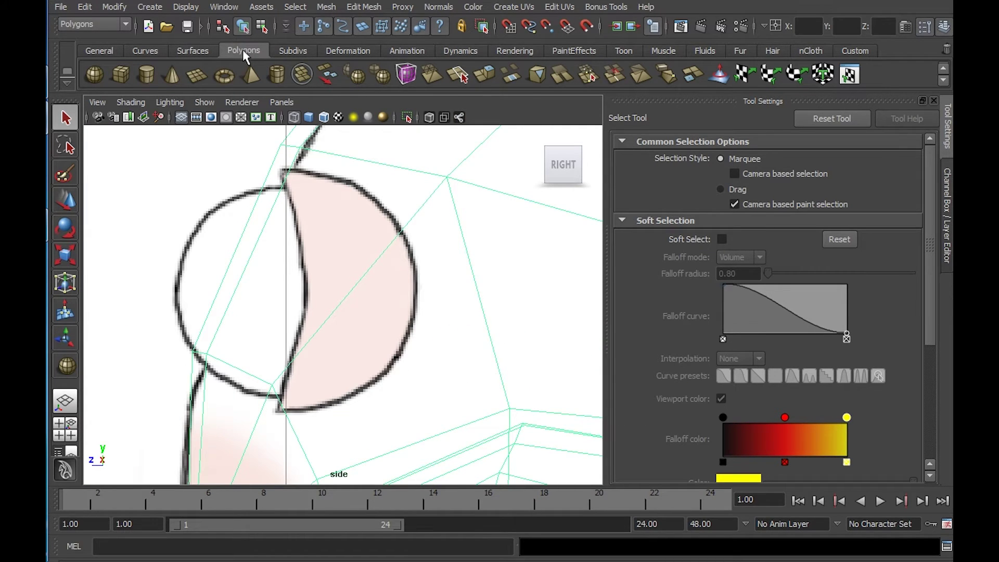
Draw a radius-1.189 polygon sphere over the eye and give it 32 axis and height subdivisions.
{"action": "left_click", "coordinate": [95, 75]}
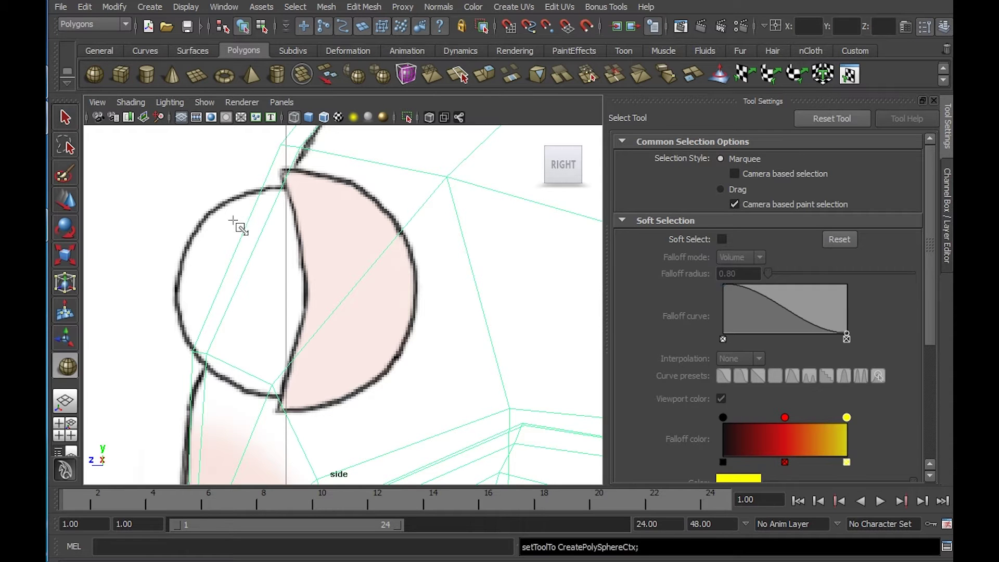
{"action": "mouse_move", "coordinate": [294, 293]}
{"action": "left_mouse_down"}
{"action": "mouse_move", "coordinate": [426, 288]}
{"action": "mouse_move", "coordinate": [421, 298]}
{"action": "left_mouse_up"}
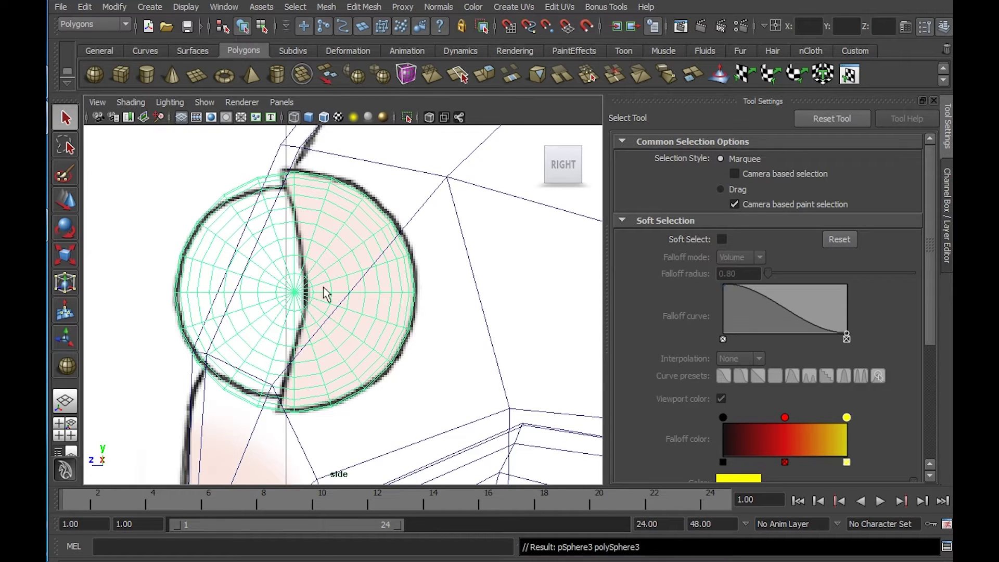
{"action": "left_click", "coordinate": [948, 200]}
{"action": "scroll", "coordinate": [759, 252], "scroll_direction": "down", "scroll_amount": 2}
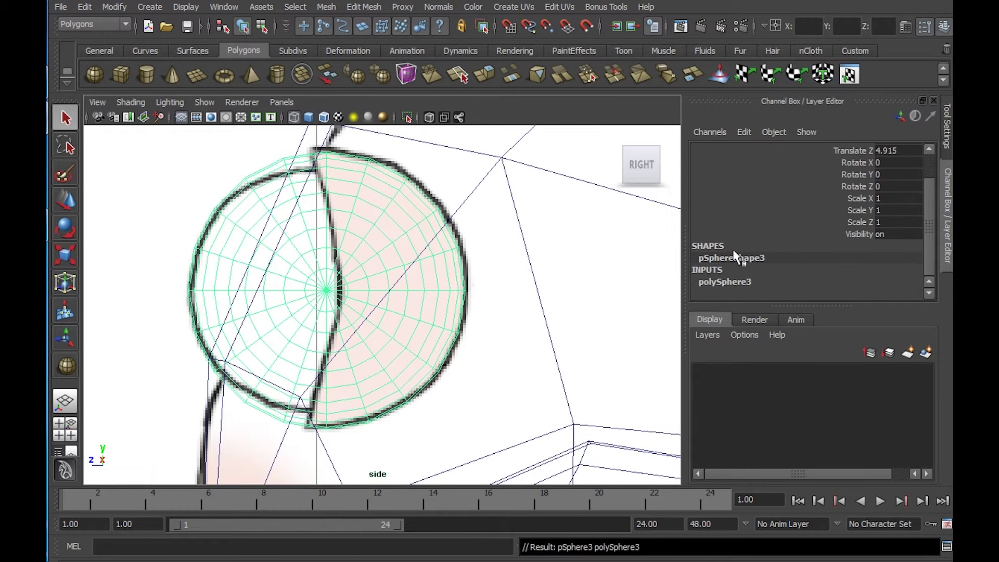
{"action": "left_click", "coordinate": [728, 283]}
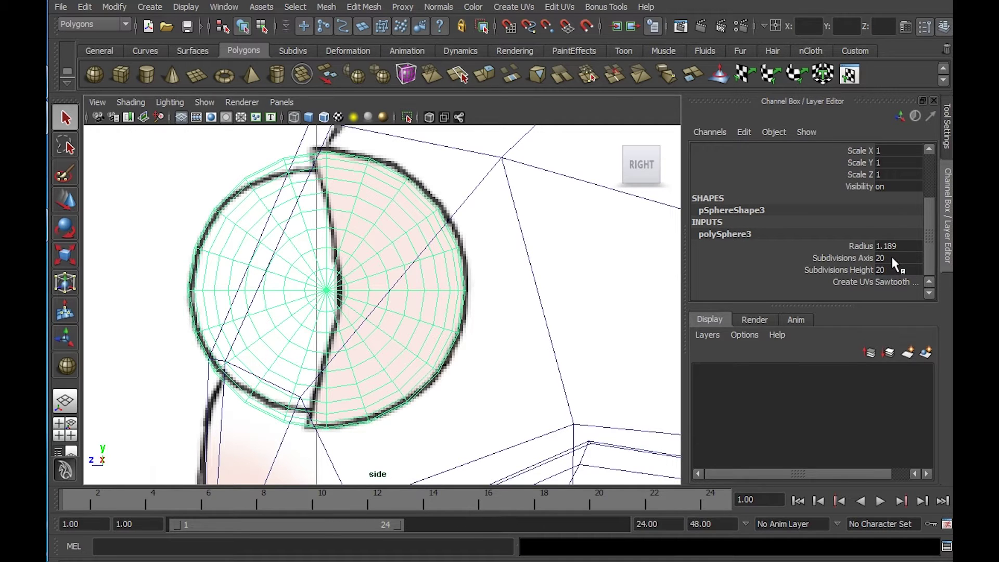
{"action": "left_click_drag", "start_coordinate": [892, 258], "coordinate": [890, 269]}
{"action": "type", "text": "2"}
{"action": "key", "text": "Return"}
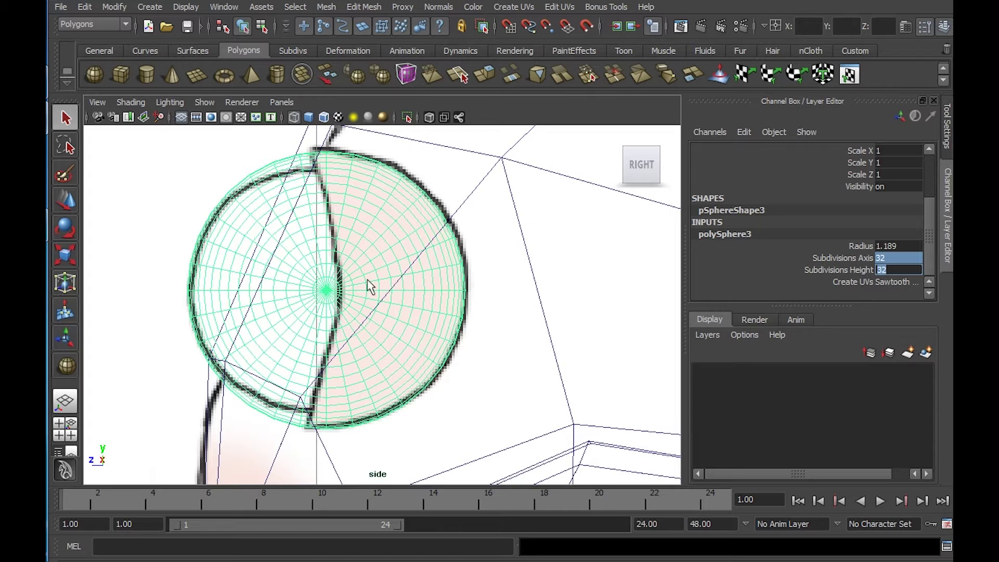
{"action": "right_click_drag", "start_coordinate": [370, 286], "coordinate": [328, 287]}
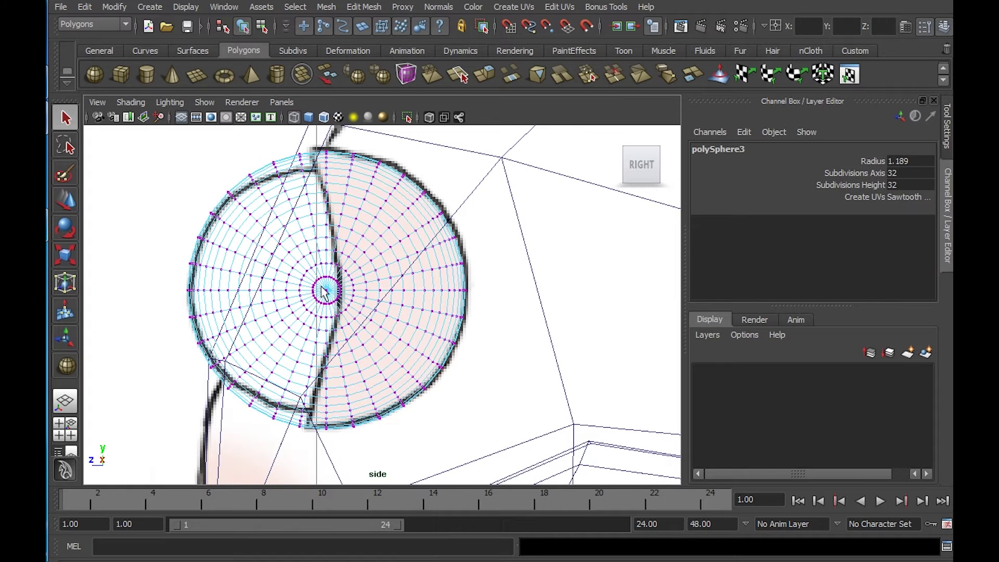
Turn on Soft Select with radius 1.20 and pull the sphere's front pole vertex forward.
{"action": "left_click", "coordinate": [324, 288]}
{"action": "key", "text": "w"}
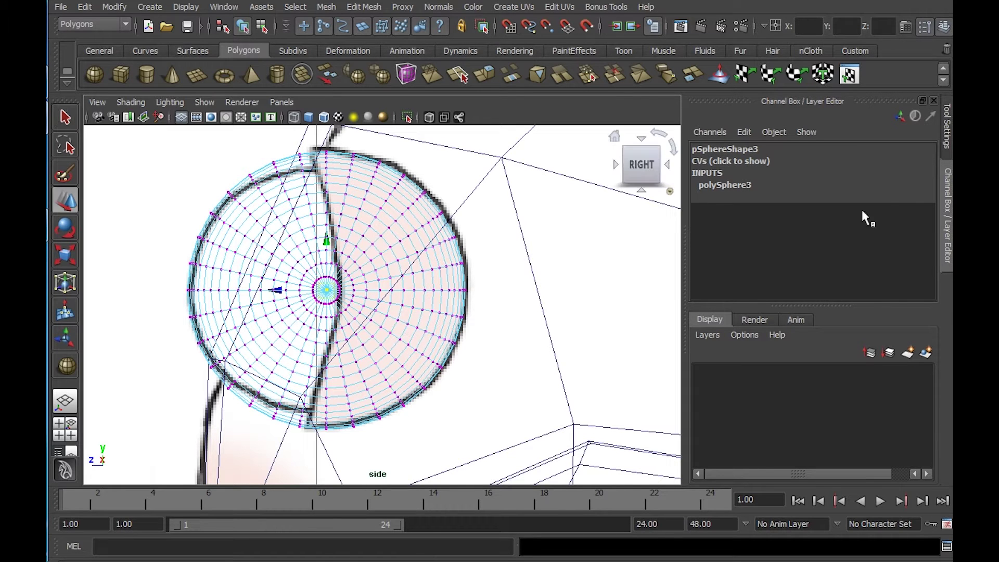
{"action": "left_click", "coordinate": [949, 132]}
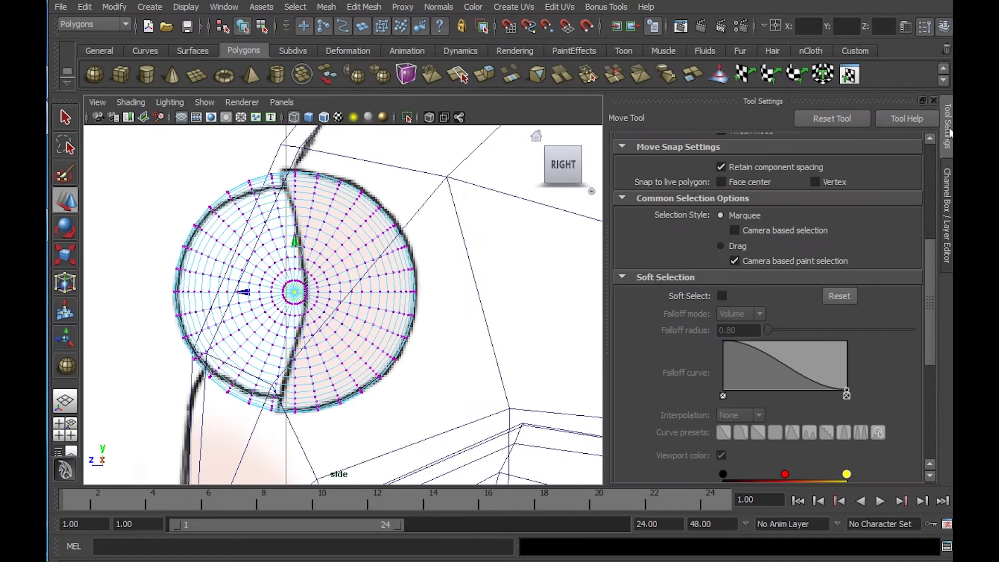
{"action": "left_click", "coordinate": [721, 296]}
{"action": "left_click_drag", "start_coordinate": [749, 331], "coordinate": [727, 330]}
{"action": "type", "text": "1."}
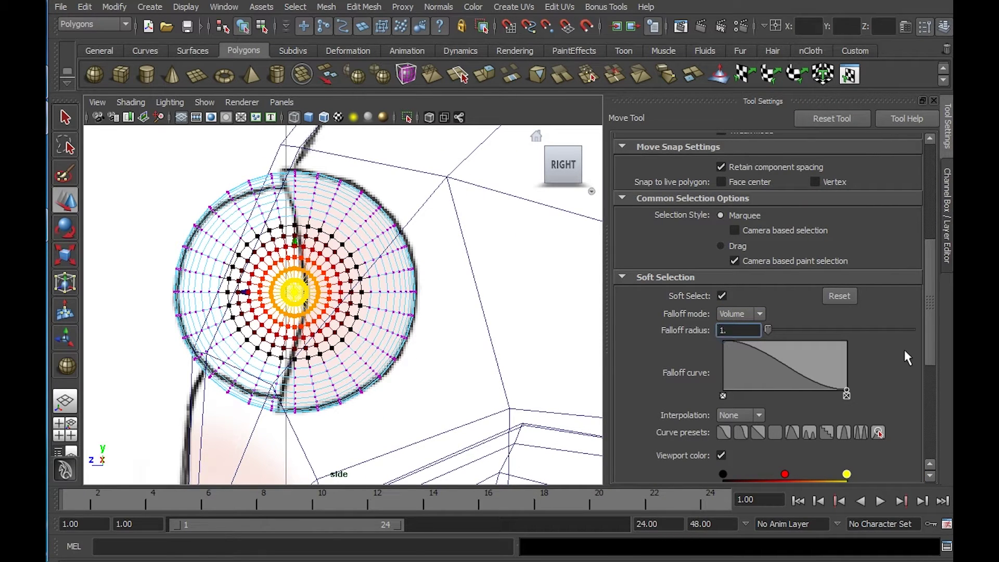
{"action": "type", "text": "20"}
{"action": "key", "text": "Return"}
{"action": "scroll", "coordinate": [369, 279], "scroll_direction": "up", "scroll_amount": 5}
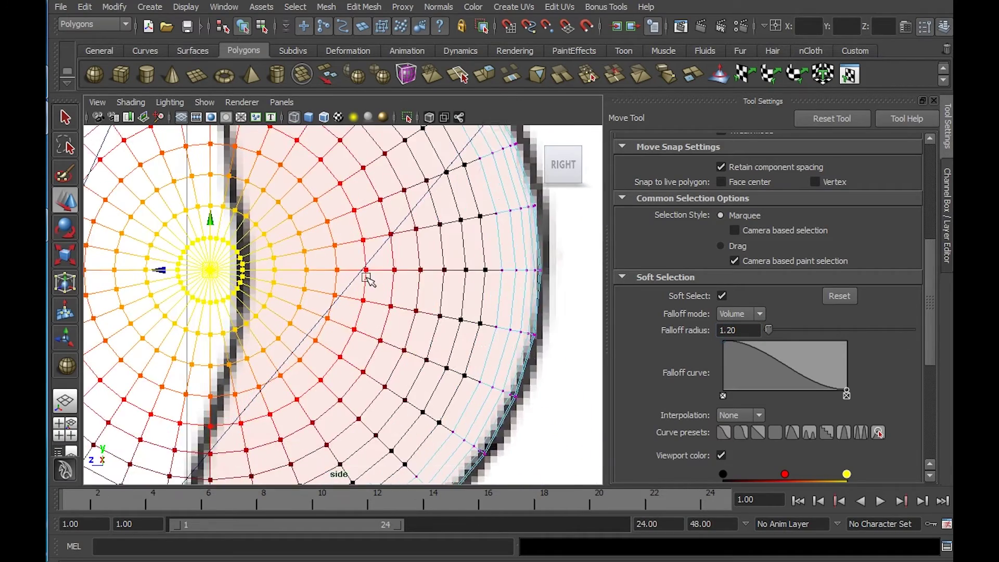
{"action": "key", "text": "f"}
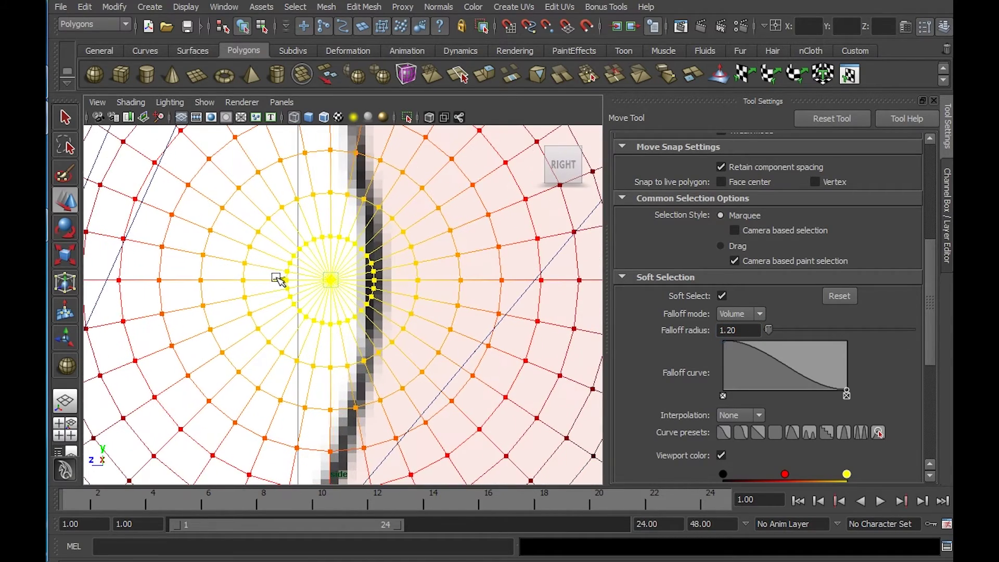
{"action": "middle_click_drag", "start_coordinate": [279, 279], "coordinate": [338, 281]}
Lower the soft-select radius to 0.75 and reshape the top and bottom rim vertices.
{"action": "scroll", "coordinate": [336, 279], "scroll_direction": "down", "scroll_amount": 5}
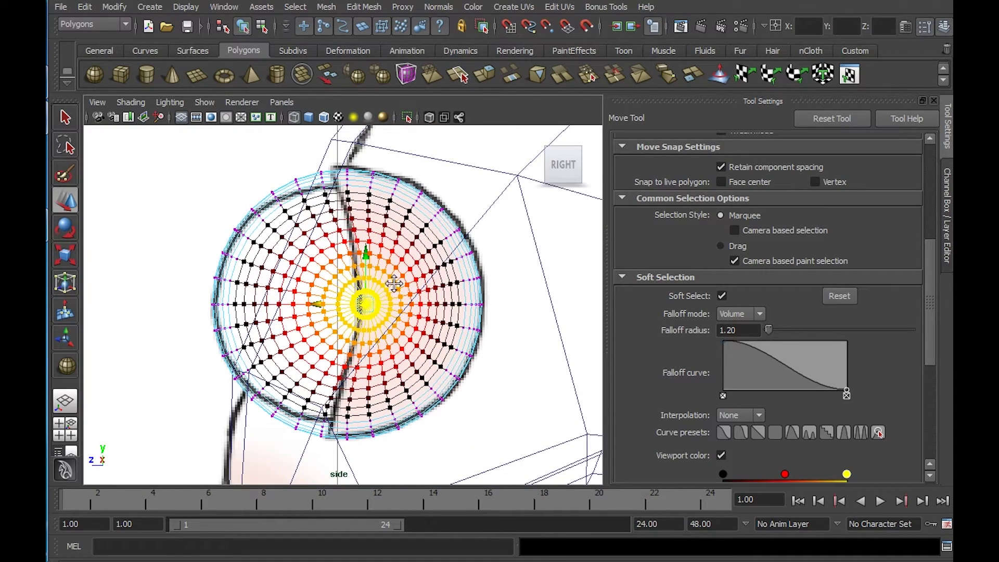
{"action": "middle_click_drag", "start_coordinate": [394, 283], "coordinate": [393, 260], "text": "alt"}
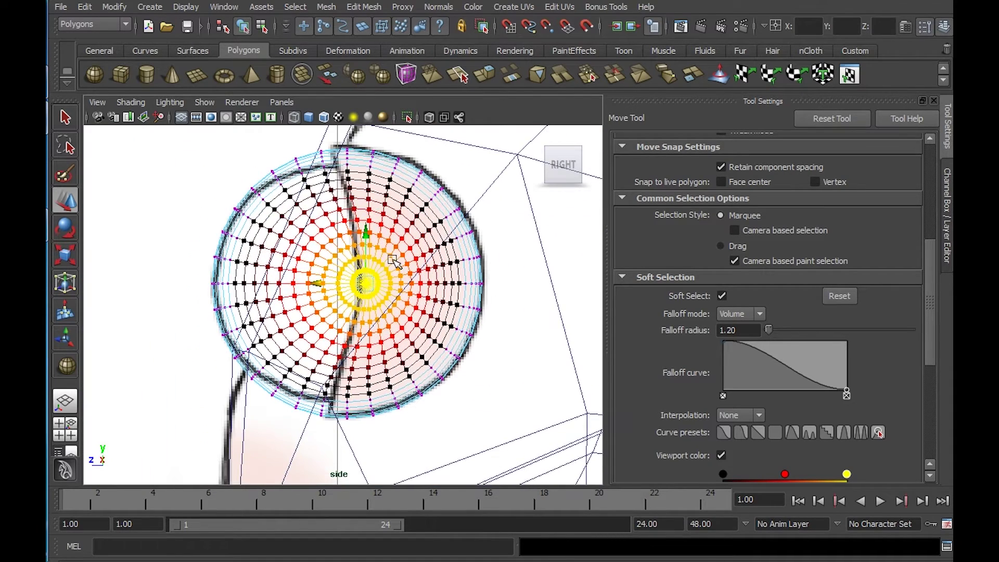
{"action": "left_click", "coordinate": [347, 147]}
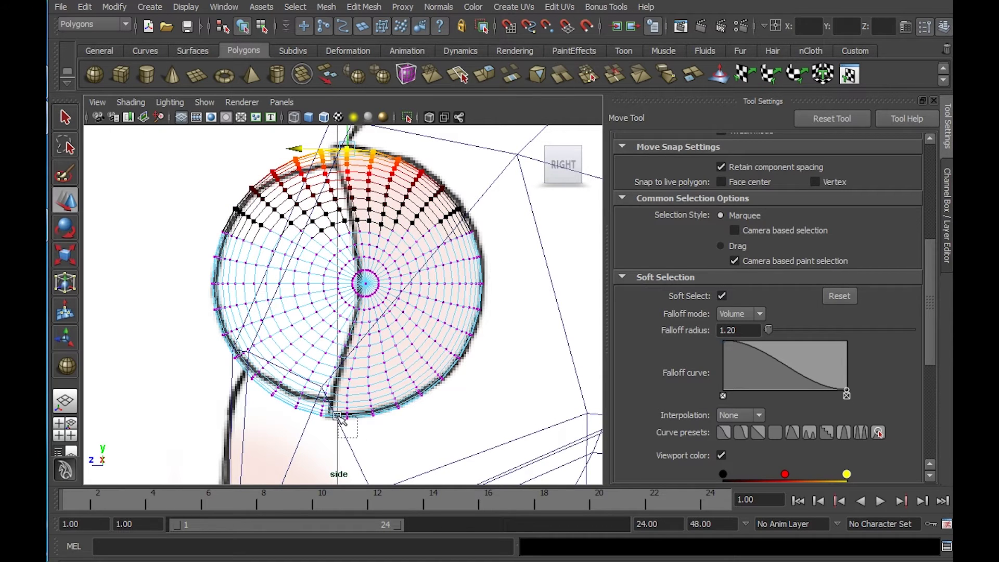
{"action": "left_click_drag", "start_coordinate": [327, 403], "coordinate": [383, 416], "text": "shift"}
{"action": "double_click", "coordinate": [759, 330]}
{"action": "type", "text": "0.75"}
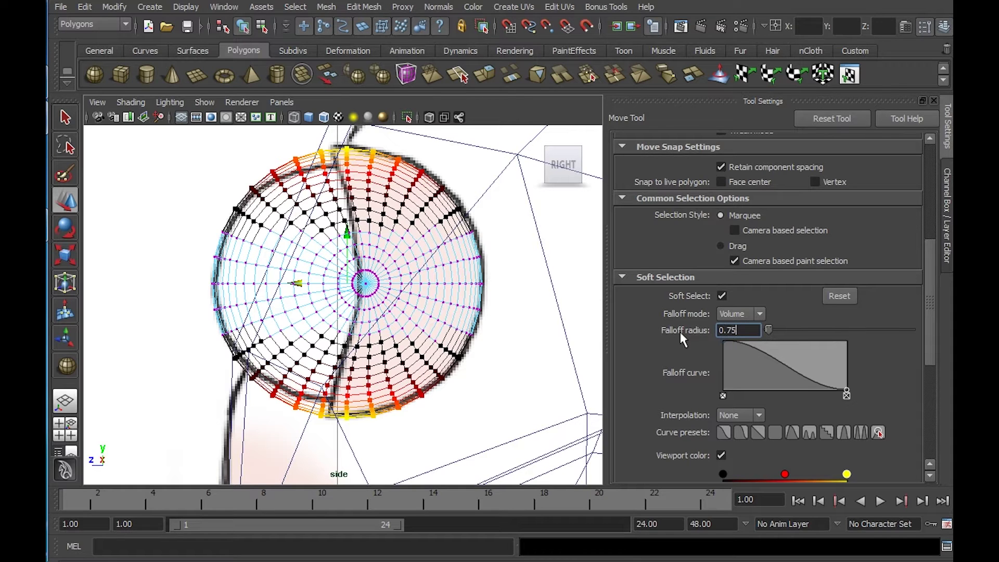
{"action": "key", "text": "Return"}
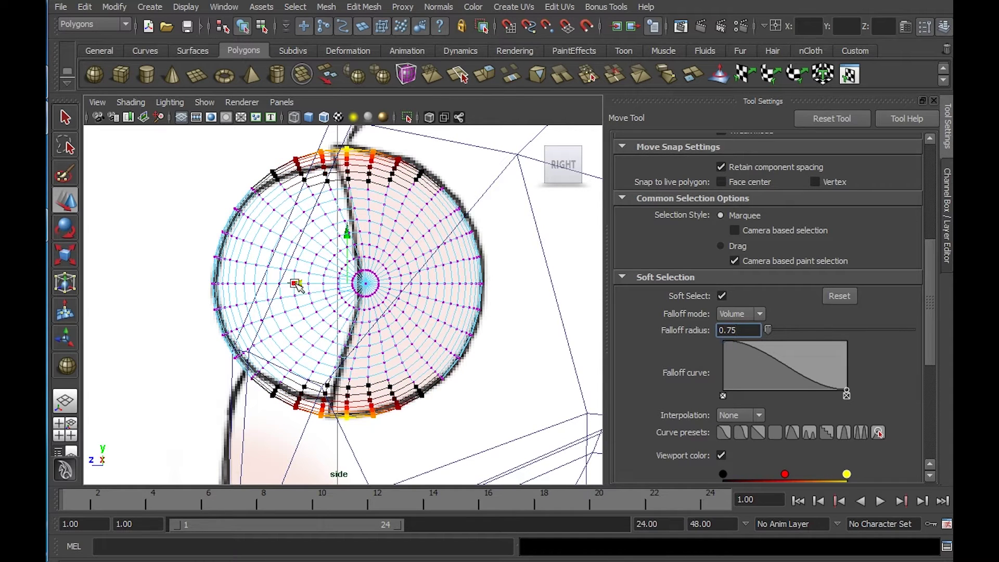
{"action": "left_click", "coordinate": [289, 283]}
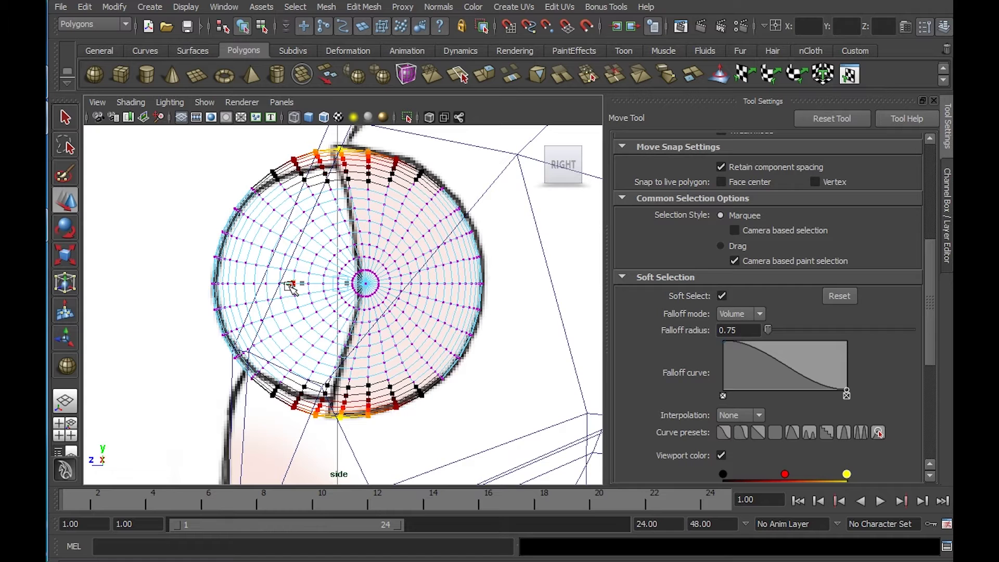
{"action": "left_click", "coordinate": [366, 284], "text": "shift"}
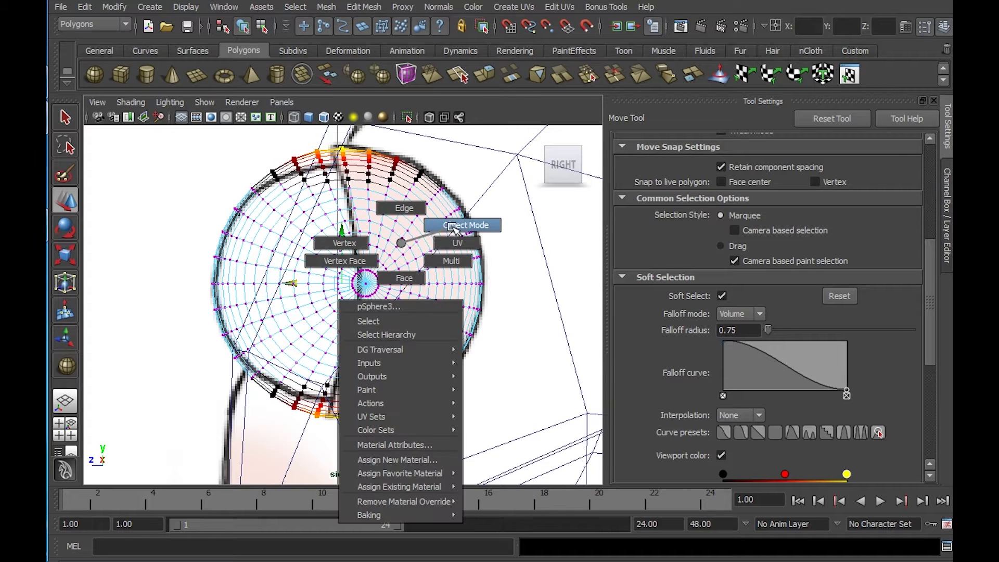
{"action": "right_click_drag", "start_coordinate": [401, 243], "coordinate": [450, 225]}
Move the eyeball sphere onto the drawn eye in the front view.
{"action": "key", "text": "space"}
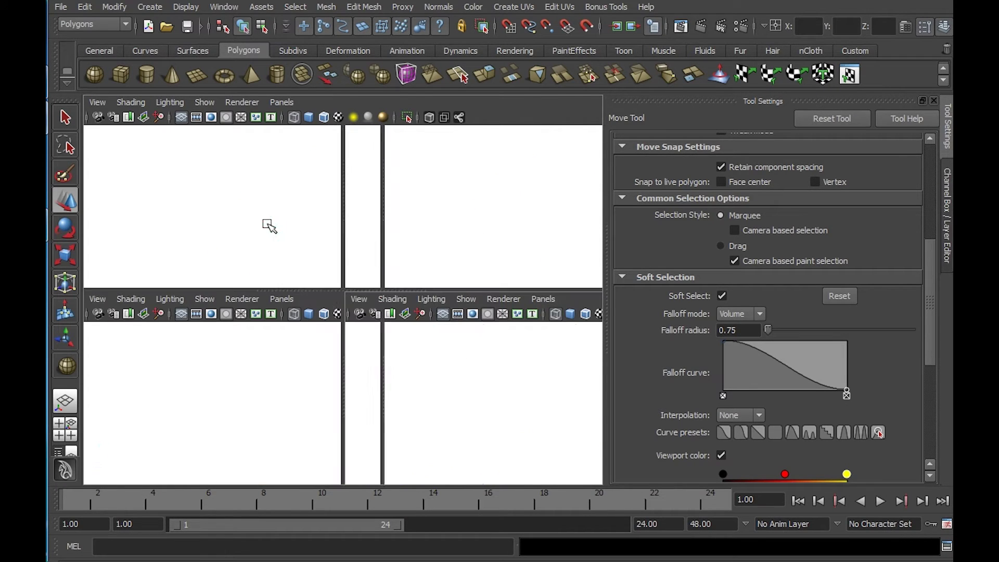
{"action": "key", "text": "space"}
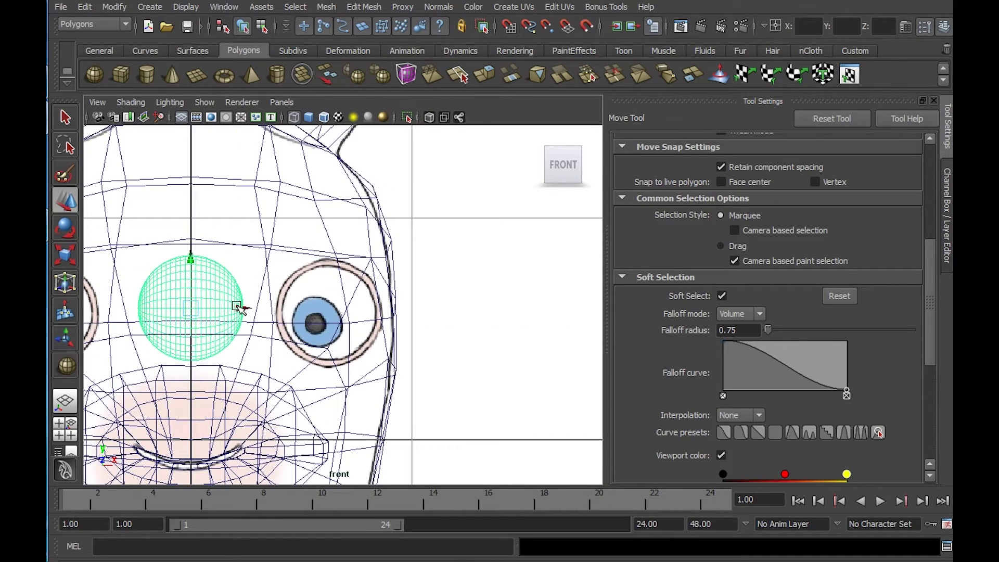
{"action": "middle_click_drag", "start_coordinate": [236, 305], "coordinate": [382, 311]}
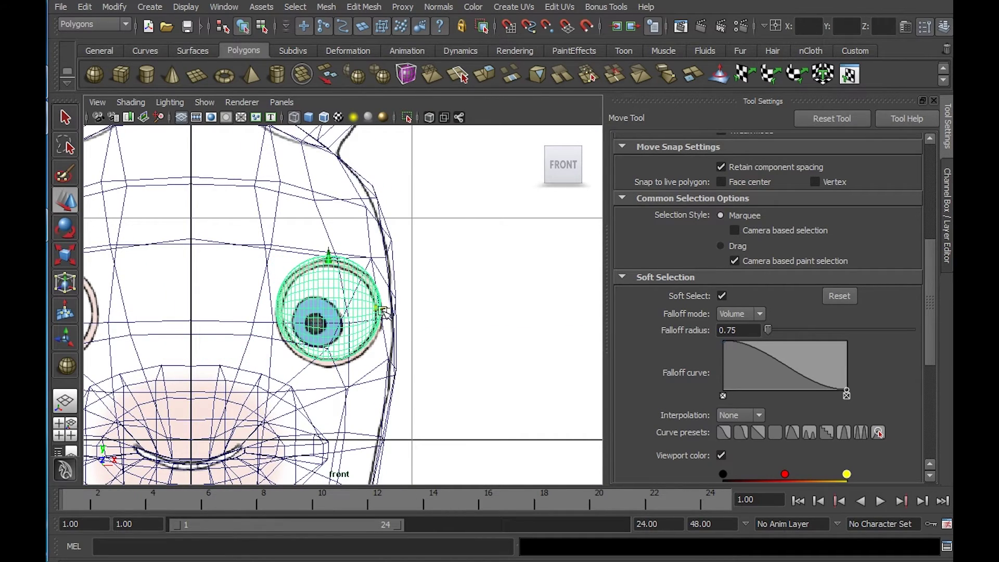
Select the eyeball's back-side vertices in the side view and turn Soft Select off.
{"action": "key", "text": "space"}
{"action": "key", "text": "space"}
{"action": "key", "text": "f"}
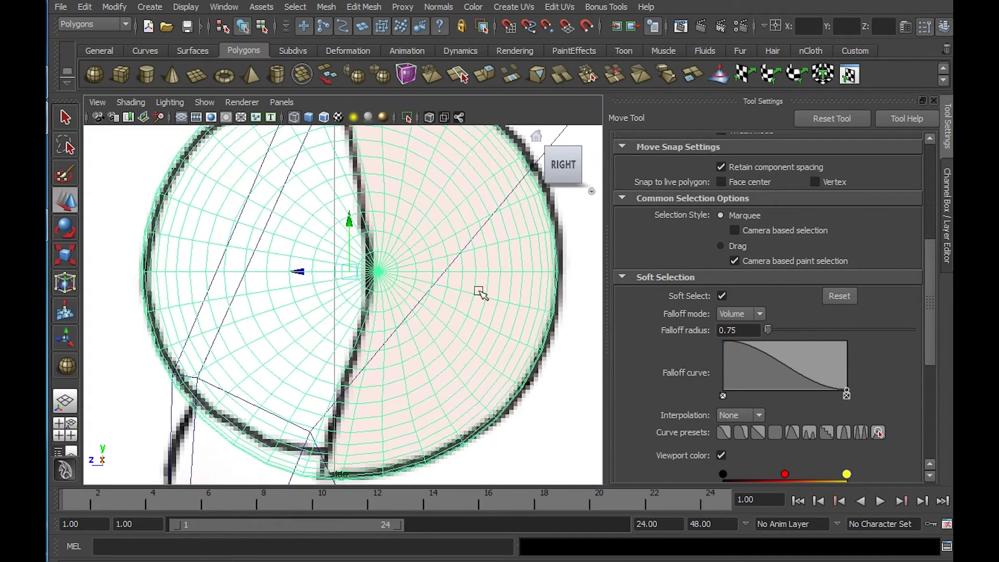
{"action": "scroll", "coordinate": [478, 291], "scroll_direction": "down", "scroll_amount": 5}
{"action": "scroll", "coordinate": [364, 292], "scroll_direction": "up", "scroll_amount": 2}
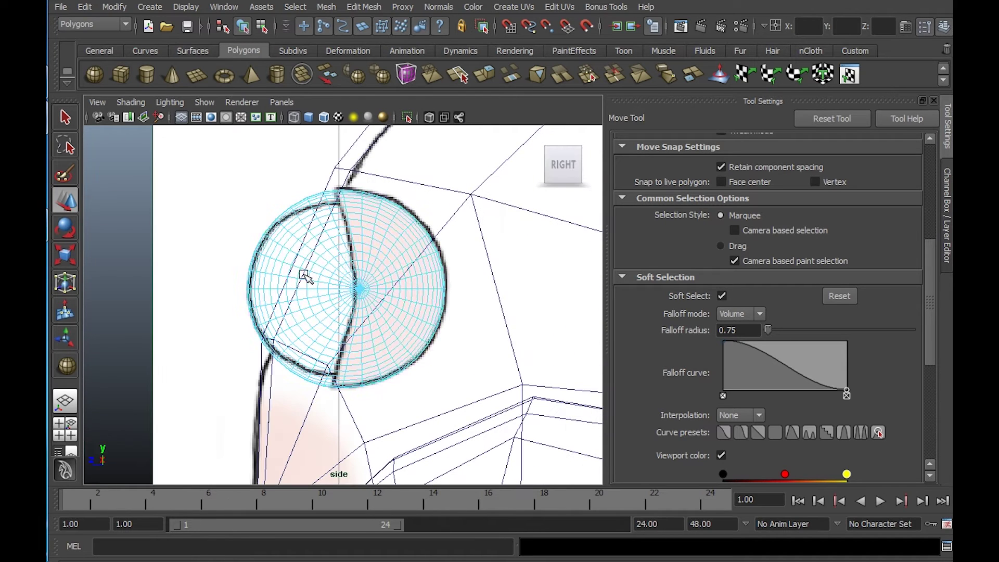
{"action": "left_click_drag", "start_coordinate": [204, 176], "coordinate": [321, 418]}
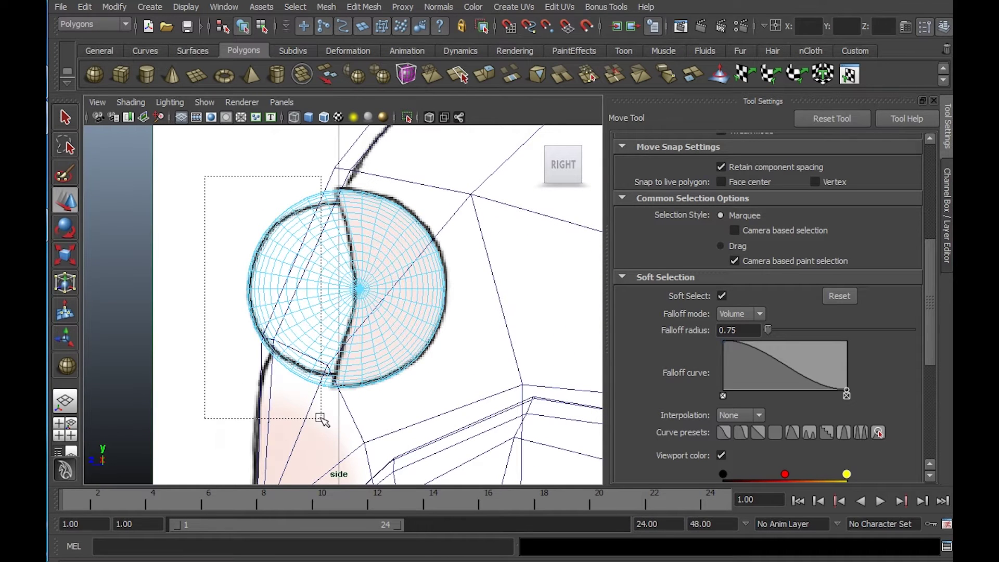
{"action": "left_click_drag", "start_coordinate": [321, 418], "coordinate": [336, 412]}
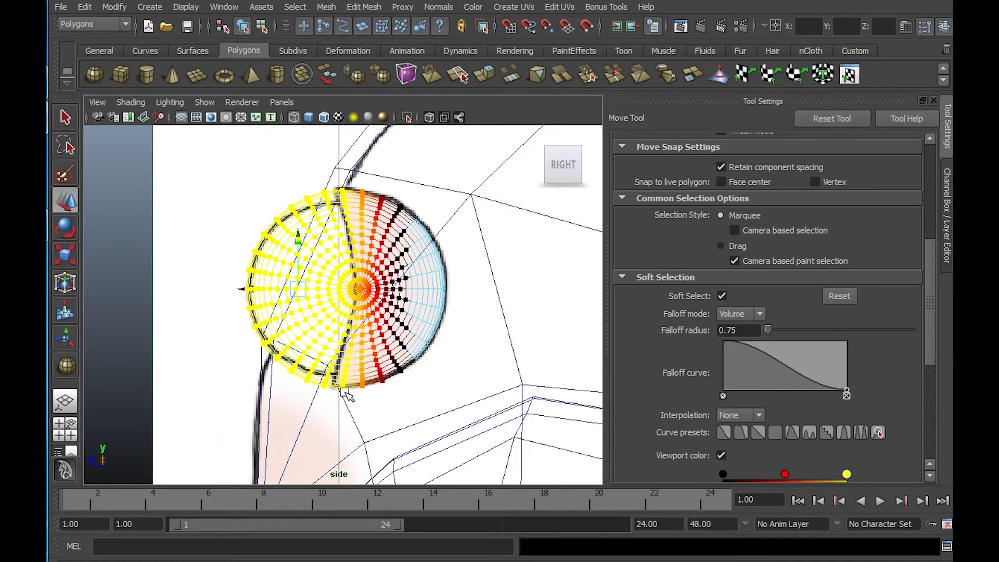
{"action": "left_click", "coordinate": [722, 296]}
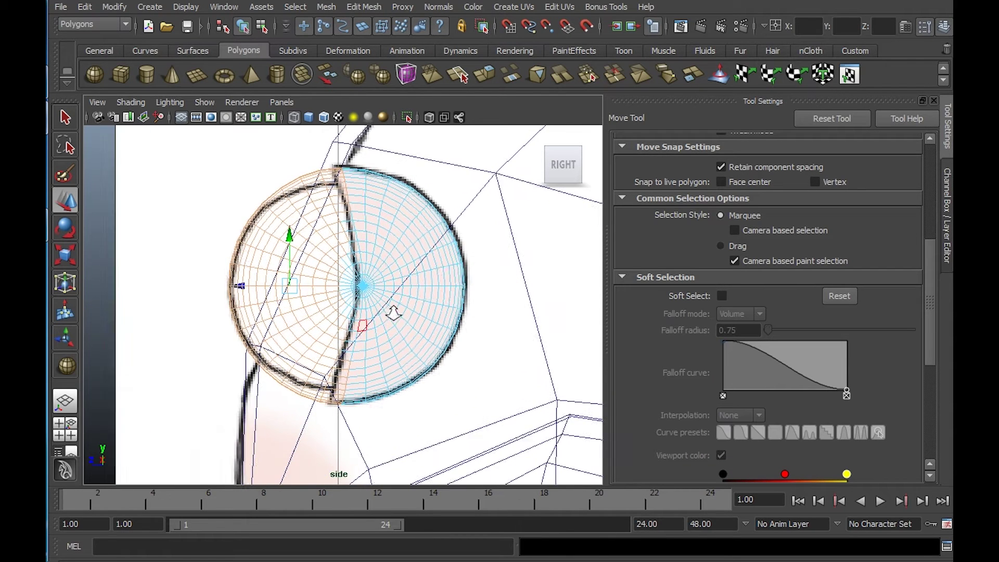
Marquee-select the vertices along the eyeball's rear left rim in the side view.
{"action": "scroll", "coordinate": [391, 312], "scroll_direction": "up", "scroll_amount": 2}
{"action": "scroll", "coordinate": [337, 246], "scroll_direction": "up", "scroll_amount": 1}
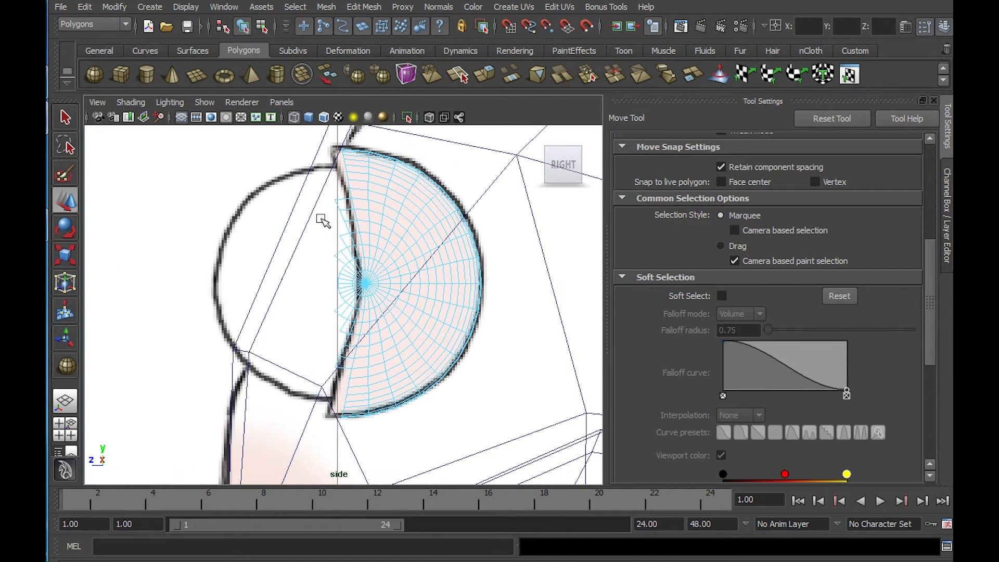
{"action": "left_click_drag", "start_coordinate": [318, 204], "coordinate": [341, 327]}
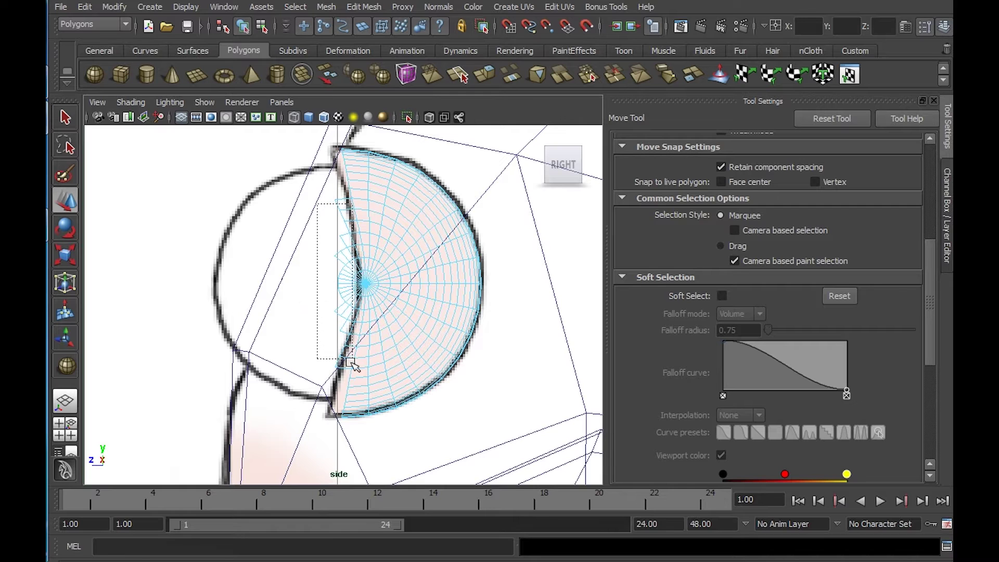
{"action": "left_click_drag", "start_coordinate": [342, 326], "coordinate": [342, 369]}
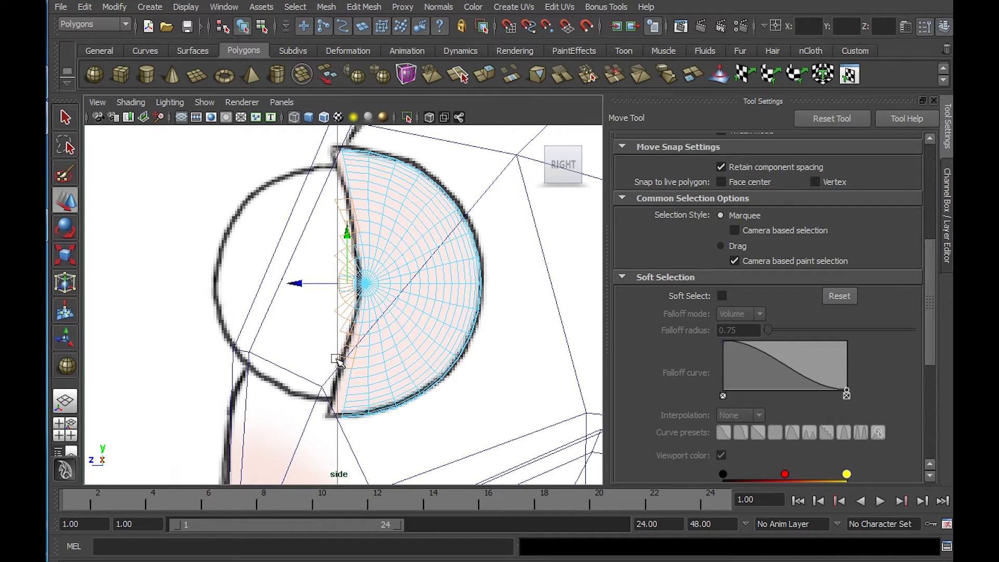
{"action": "left_click", "coordinate": [323, 264]}
{"action": "left_click_drag", "start_coordinate": [330, 251], "coordinate": [348, 335]}
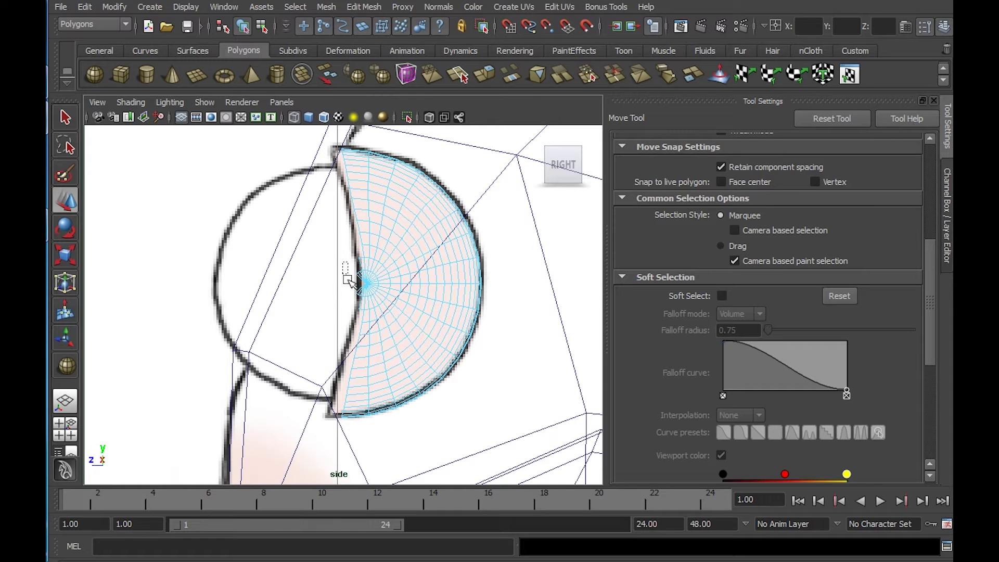
{"action": "left_click_drag", "start_coordinate": [300, 224], "coordinate": [363, 293]}
{"action": "scroll", "coordinate": [363, 307], "scroll_direction": "up", "scroll_amount": 3}
{"action": "scroll", "coordinate": [394, 285], "scroll_direction": "up", "scroll_amount": 3}
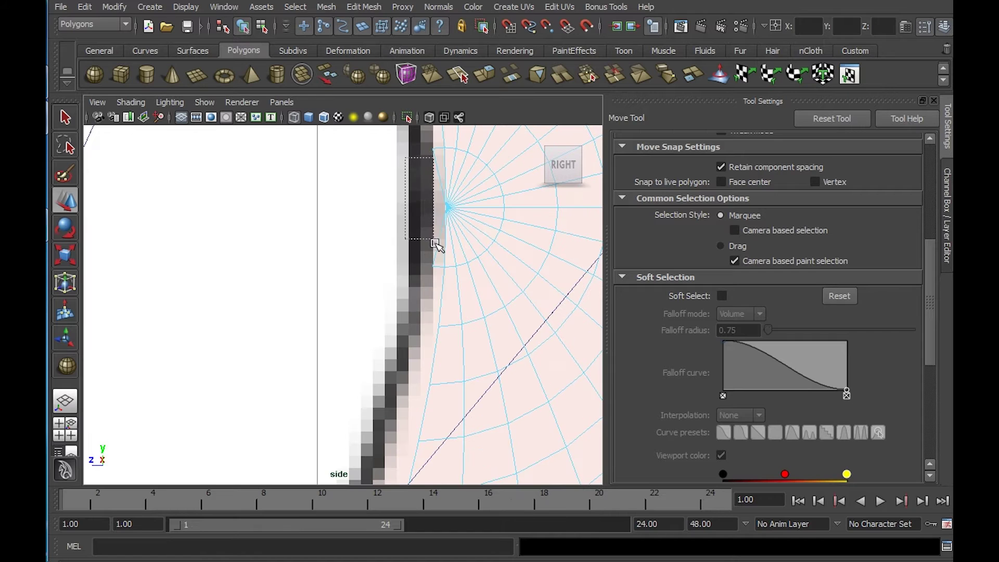
{"action": "left_click_drag", "start_coordinate": [404, 157], "coordinate": [442, 255]}
Orbit and zoom the perspective view onto the selected crescent of vertices.
{"action": "scroll", "coordinate": [414, 306], "scroll_direction": "down", "scroll_amount": 6}
{"action": "key", "text": "space"}
{"action": "key", "text": "space"}
{"action": "left_click_drag", "start_coordinate": [418, 219], "coordinate": [481, 221], "text": "alt"}
{"action": "scroll", "coordinate": [482, 221], "scroll_direction": "up", "scroll_amount": 3}
Extrude the eye's rim faces into a thicker curved band, then return to object mode.
{"action": "scroll", "coordinate": [456, 272], "scroll_direction": "up", "scroll_amount": 2}
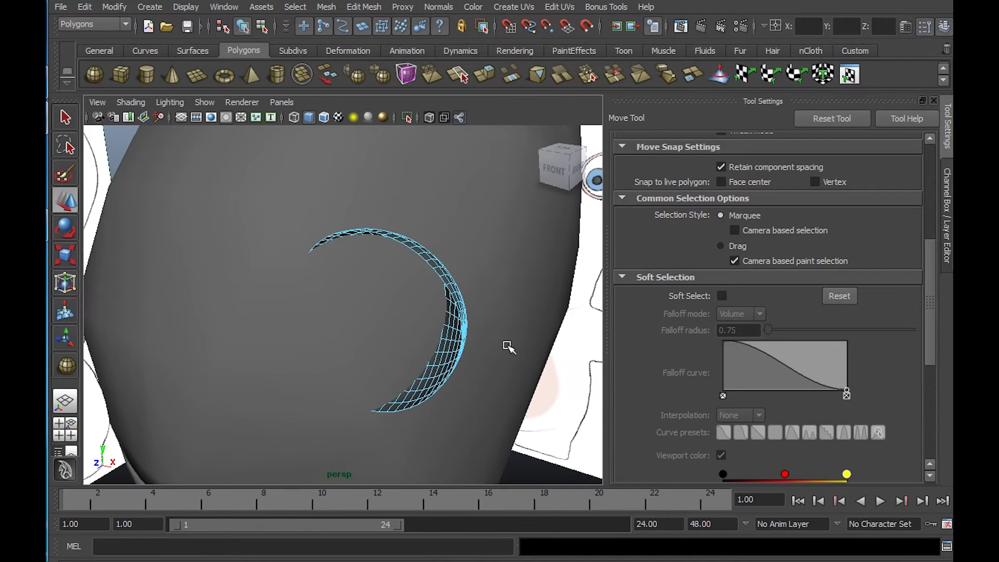
{"action": "left_click_drag", "start_coordinate": [516, 457], "coordinate": [186, 190]}
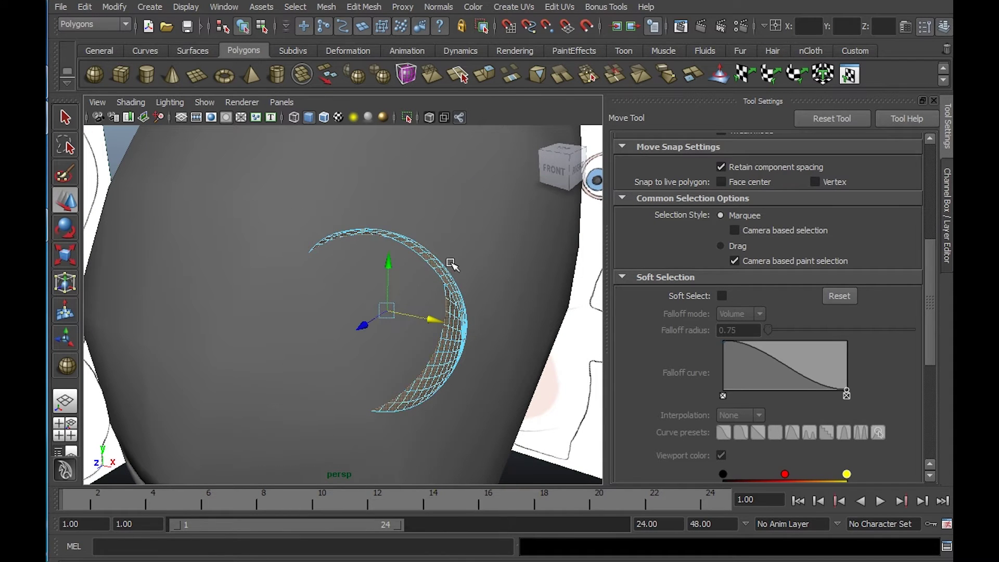
{"action": "right_click_drag", "start_coordinate": [459, 250], "coordinate": [469, 279], "text": "shift"}
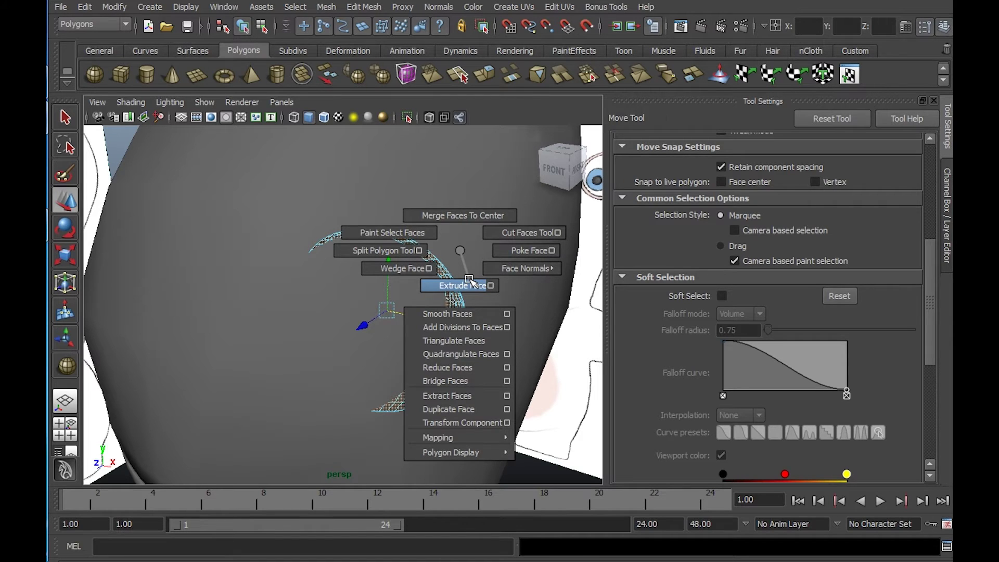
{"action": "mouse_move", "coordinate": [301, 301]}
{"action": "left_mouse_down"}
{"action": "mouse_move", "coordinate": [319, 302]}
{"action": "mouse_move", "coordinate": [311, 301]}
{"action": "left_mouse_up"}
{"action": "mouse_move", "coordinate": [402, 304]}
{"action": "left_mouse_down", "text": "alt"}
{"action": "mouse_move", "coordinate": [346, 294]}
{"action": "mouse_move", "coordinate": [402, 287]}
{"action": "left_mouse_up", "text": "alt"}
{"action": "middle_click_drag", "start_coordinate": [402, 287], "coordinate": [417, 296], "text": "alt"}
{"action": "right_click_drag", "start_coordinate": [431, 266], "coordinate": [492, 250]}
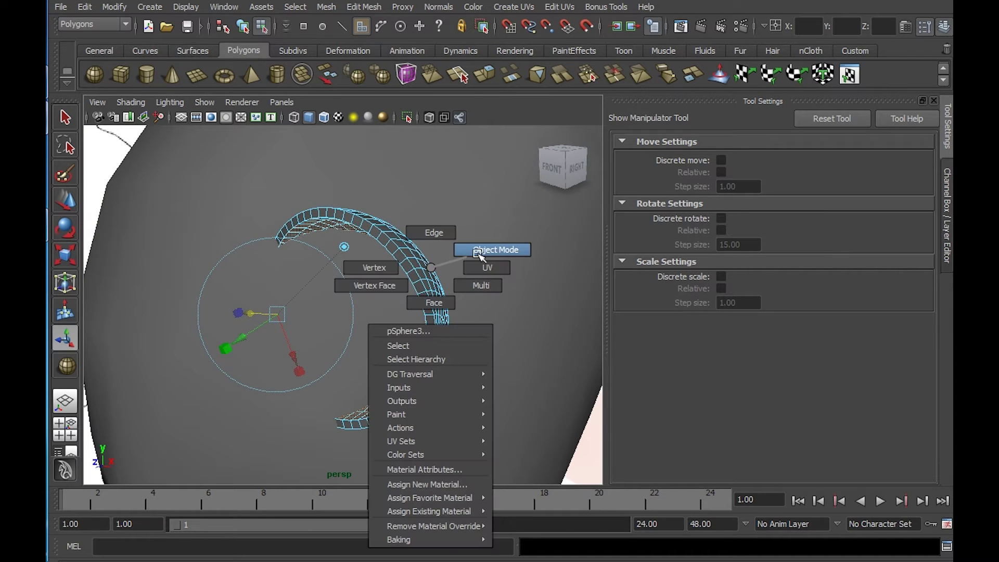
Slide the eye-rim ring along the Z axis.
{"action": "key", "text": "w"}
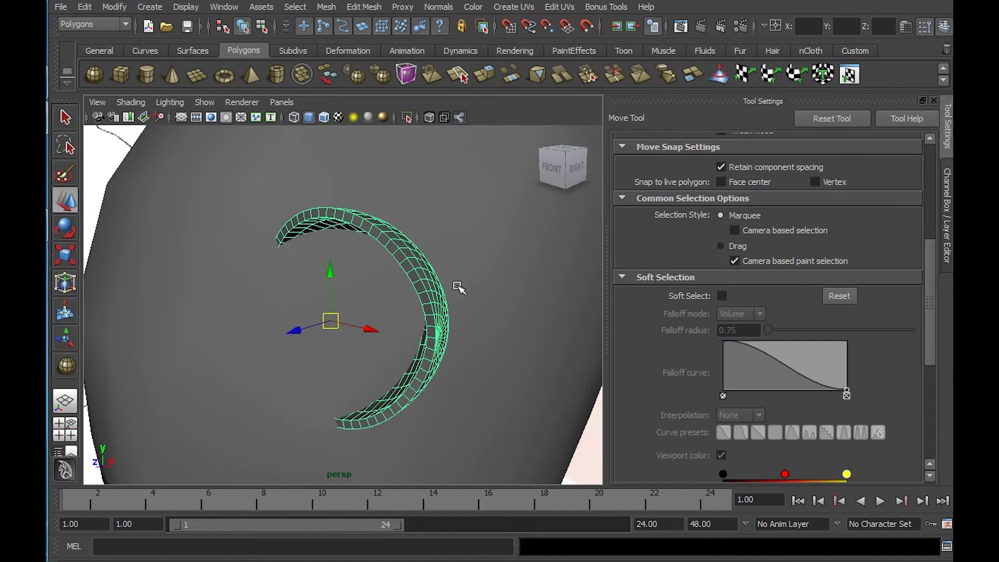
{"action": "left_click_drag", "start_coordinate": [457, 285], "coordinate": [286, 329], "text": "alt"}
{"action": "mouse_move", "coordinate": [212, 329]}
{"action": "left_mouse_down"}
{"action": "mouse_move", "coordinate": [167, 339]}
{"action": "mouse_move", "coordinate": [224, 347]}
{"action": "mouse_move", "coordinate": [242, 310]}
{"action": "mouse_move", "coordinate": [301, 301]}
{"action": "mouse_move", "coordinate": [348, 324]}
{"action": "mouse_move", "coordinate": [390, 310]}
{"action": "mouse_move", "coordinate": [340, 270]}
{"action": "mouse_move", "coordinate": [321, 283]}
{"action": "mouse_move", "coordinate": [332, 312]}
{"action": "mouse_move", "coordinate": [286, 328]}
{"action": "mouse_move", "coordinate": [199, 325]}
{"action": "left_mouse_up"}
{"action": "key", "text": "e"}
{"action": "key", "text": "w"}
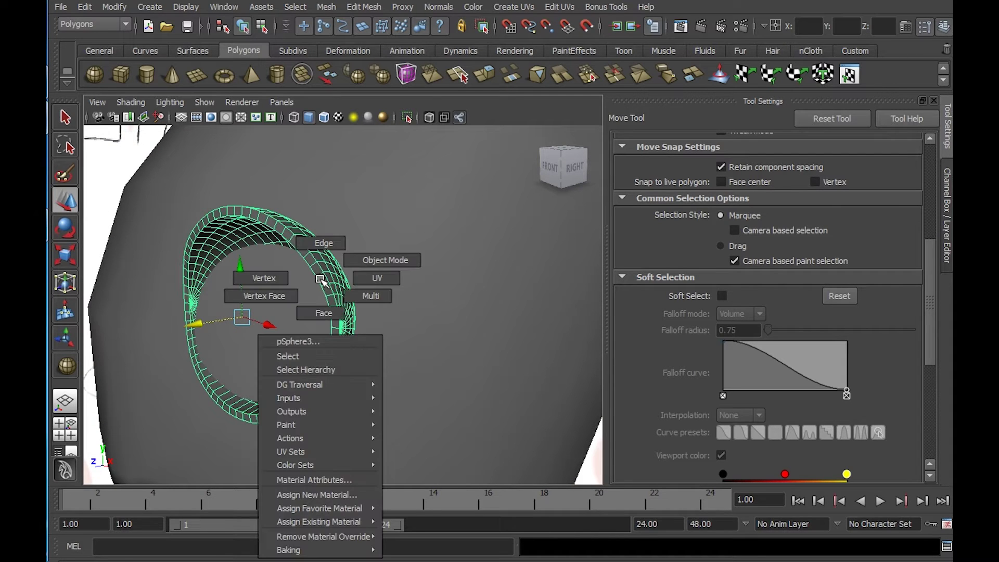
Select the vertex loops all around the ring in component mode.
{"action": "right_click_drag", "start_coordinate": [321, 279], "coordinate": [307, 241]}
{"action": "left_click_drag", "start_coordinate": [300, 239], "coordinate": [371, 288], "text": "alt"}
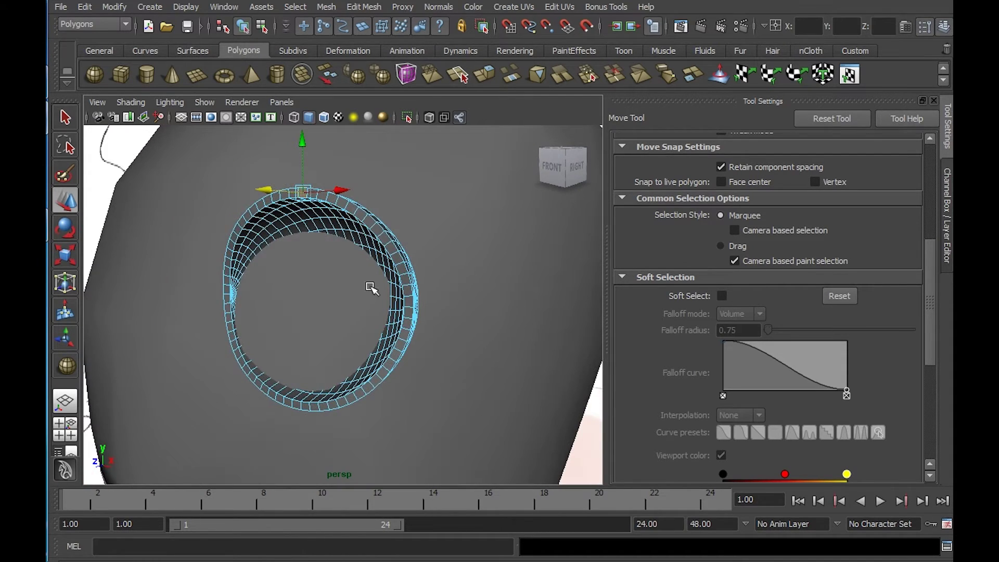
{"action": "double_click", "coordinate": [299, 407], "text": "shift"}
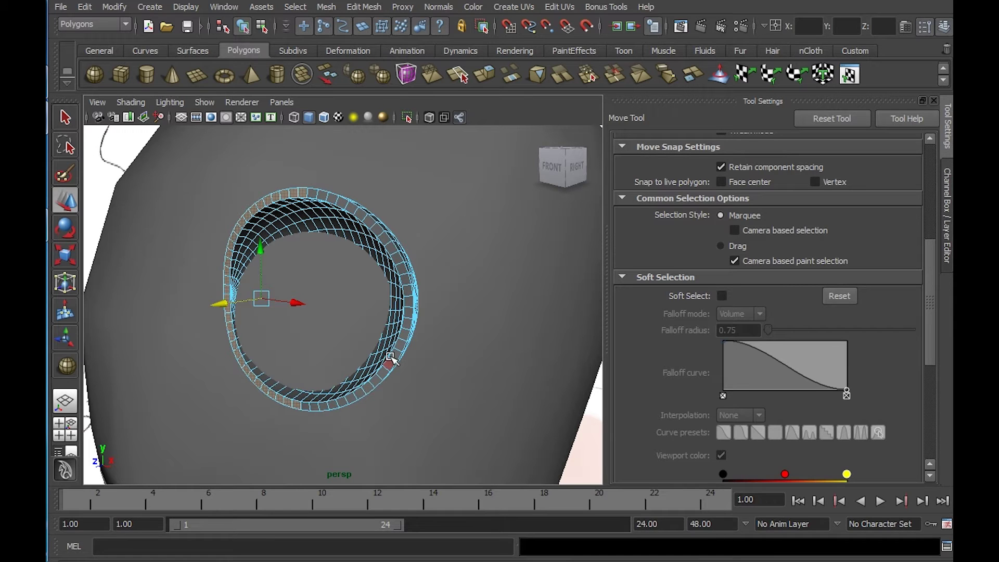
{"action": "double_click", "coordinate": [407, 316], "text": "shift"}
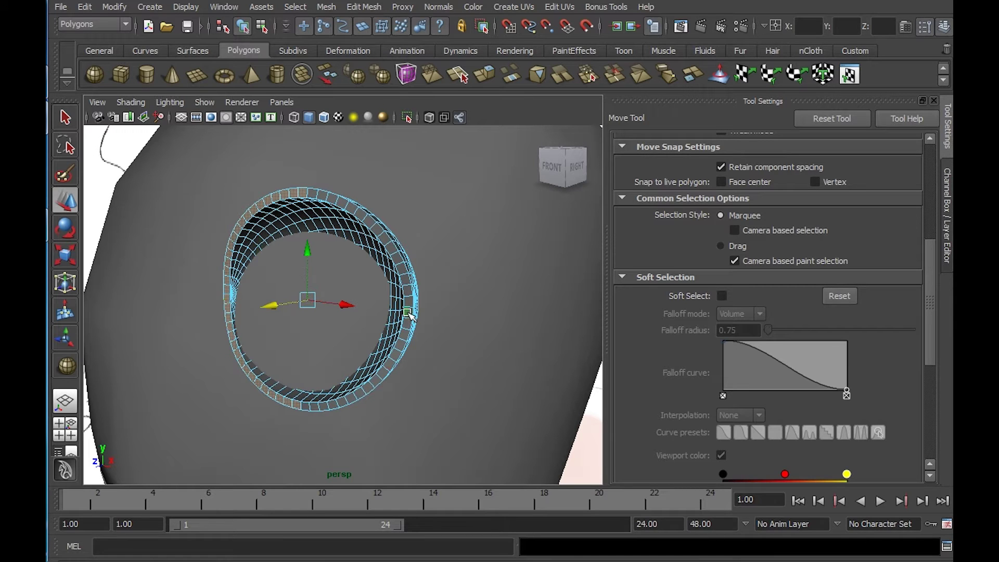
{"action": "double_click", "coordinate": [388, 233], "text": "shift"}
{"action": "double_click", "coordinate": [337, 202], "text": "shift"}
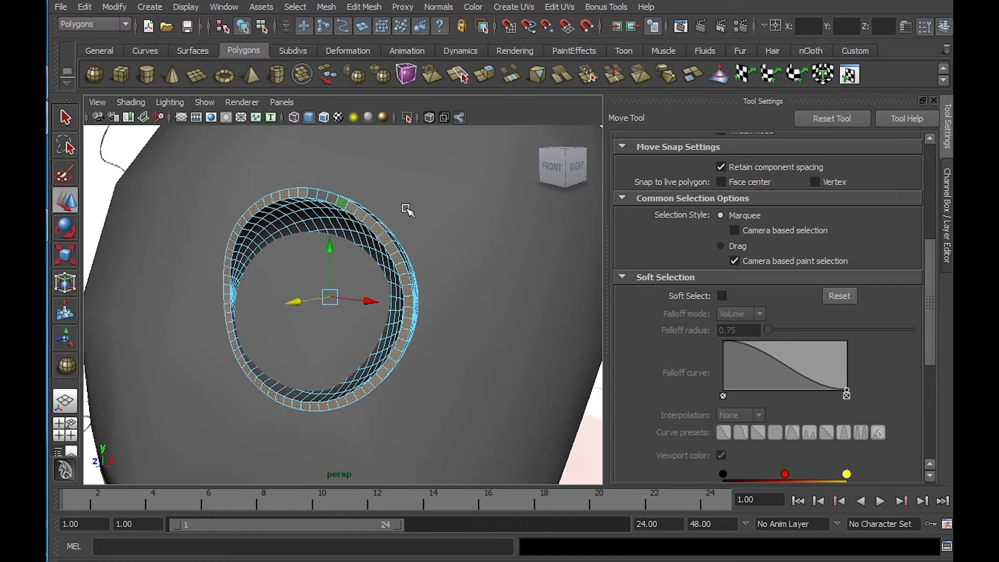
{"action": "left_click_drag", "start_coordinate": [404, 207], "coordinate": [409, 223], "text": "alt"}
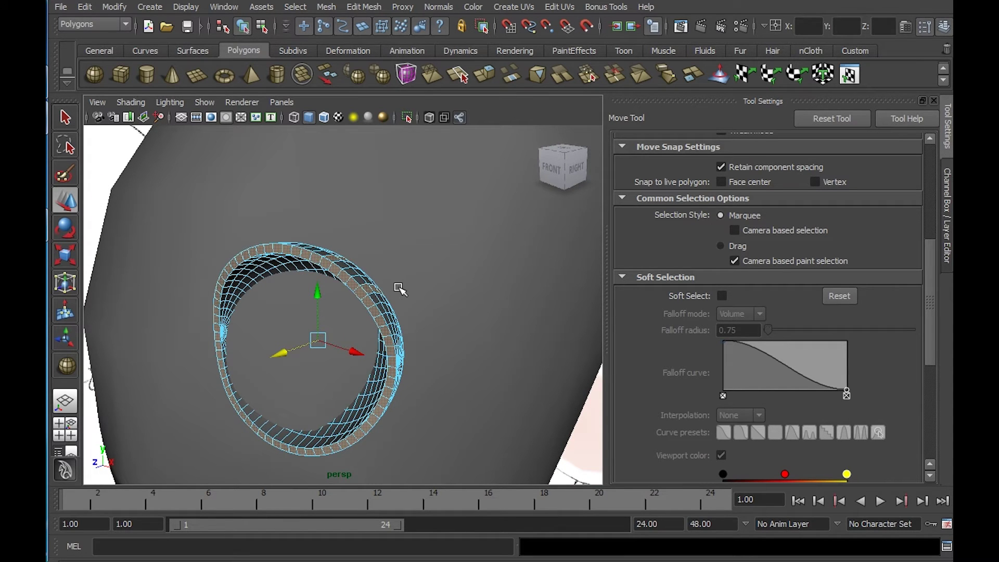
Box-select the ring's outer faces in the side view and frame them in perspective.
{"action": "key", "text": "space"}
{"action": "key", "text": "space"}
{"action": "scroll", "coordinate": [437, 274], "scroll_direction": "up", "scroll_amount": 3}
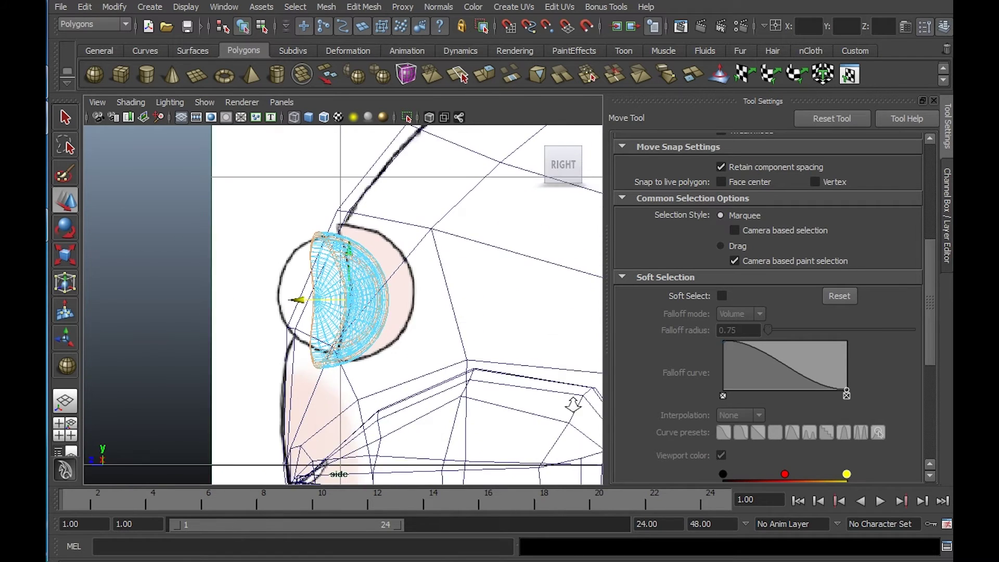
{"action": "scroll", "coordinate": [500, 325], "scroll_direction": "up", "scroll_amount": 3}
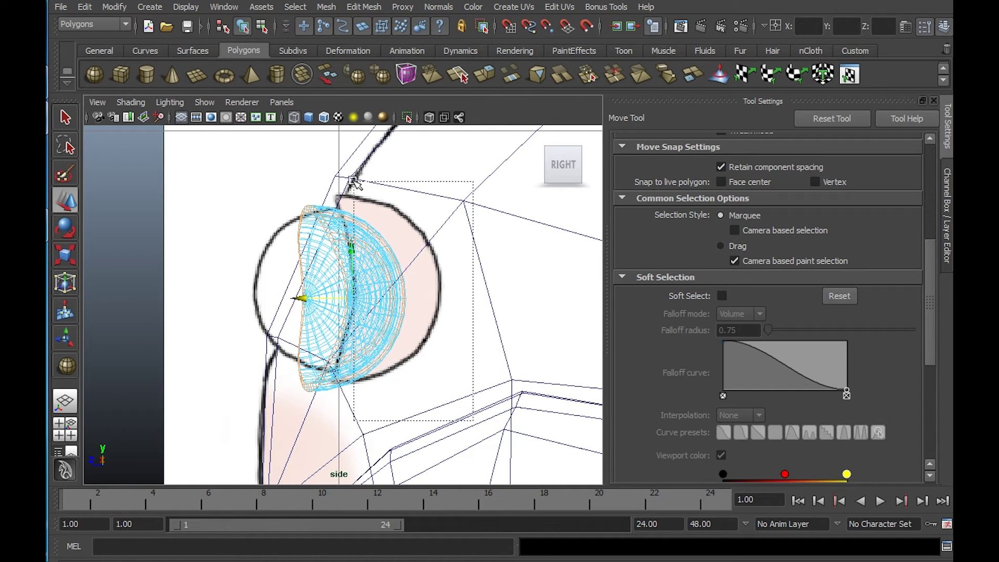
{"action": "left_click_drag", "start_coordinate": [365, 240], "coordinate": [342, 206]}
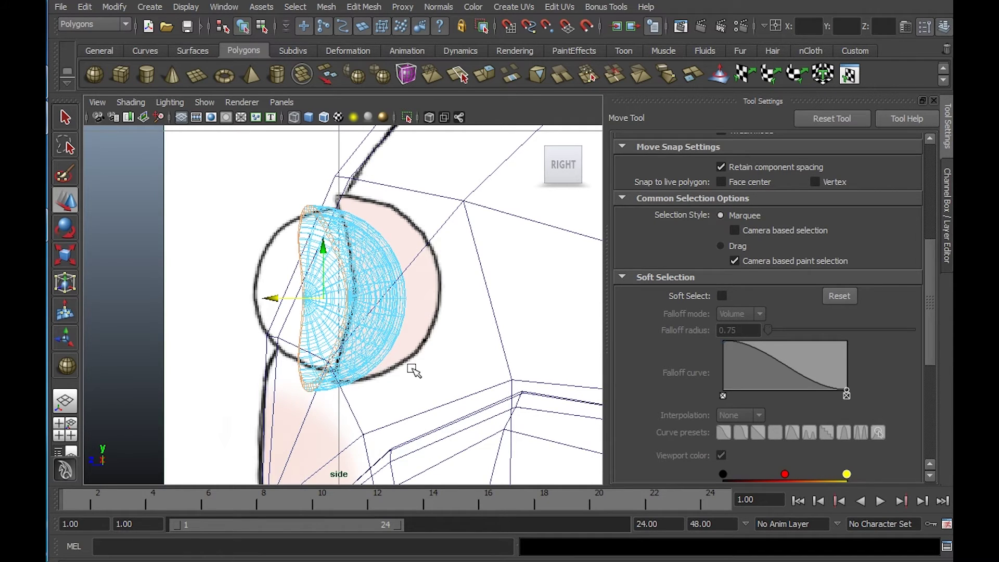
{"action": "key", "text": "space"}
{"action": "key", "text": "space"}
{"action": "left_click_drag", "start_coordinate": [422, 268], "coordinate": [502, 244], "text": "alt"}
{"action": "key", "text": "f"}
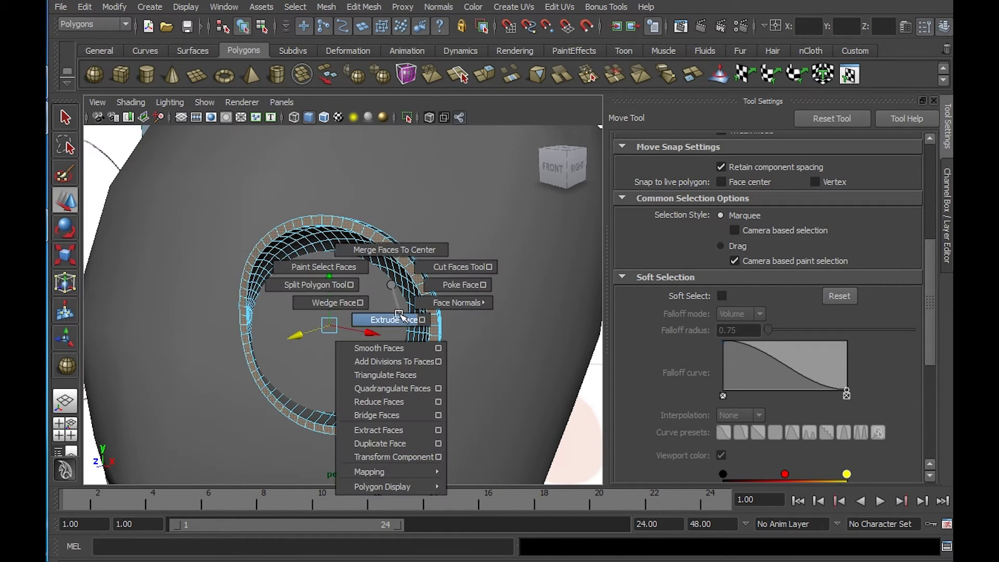
Extrude the selected ring faces outward again.
{"action": "right_click_drag", "start_coordinate": [391, 285], "coordinate": [364, 320], "text": "shift"}
{"action": "mouse_move", "coordinate": [412, 292]}
{"action": "left_mouse_down", "text": "alt"}
{"action": "mouse_move", "coordinate": [362, 290]}
{"action": "mouse_move", "coordinate": [305, 252]}
{"action": "mouse_move", "coordinate": [361, 265]}
{"action": "mouse_move", "coordinate": [310, 258]}
{"action": "mouse_move", "coordinate": [326, 263]}
{"action": "left_mouse_up", "text": "alt"}
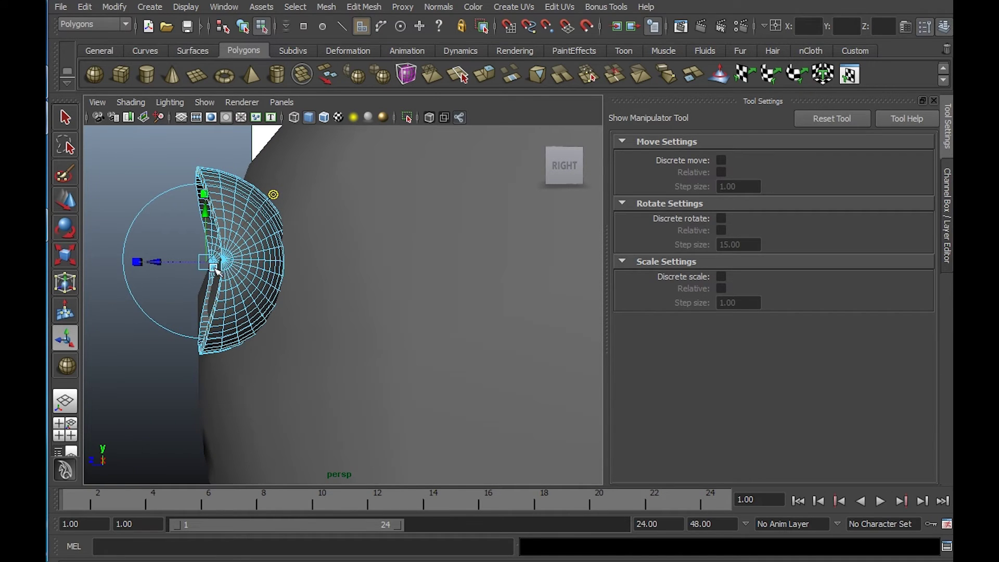
{"action": "mouse_move", "coordinate": [216, 270]}
{"action": "left_mouse_down", "text": "alt"}
{"action": "mouse_move", "coordinate": [261, 267]}
{"action": "mouse_move", "coordinate": [187, 263]}
{"action": "mouse_move", "coordinate": [521, 232]}
{"action": "left_mouse_up", "text": "alt"}
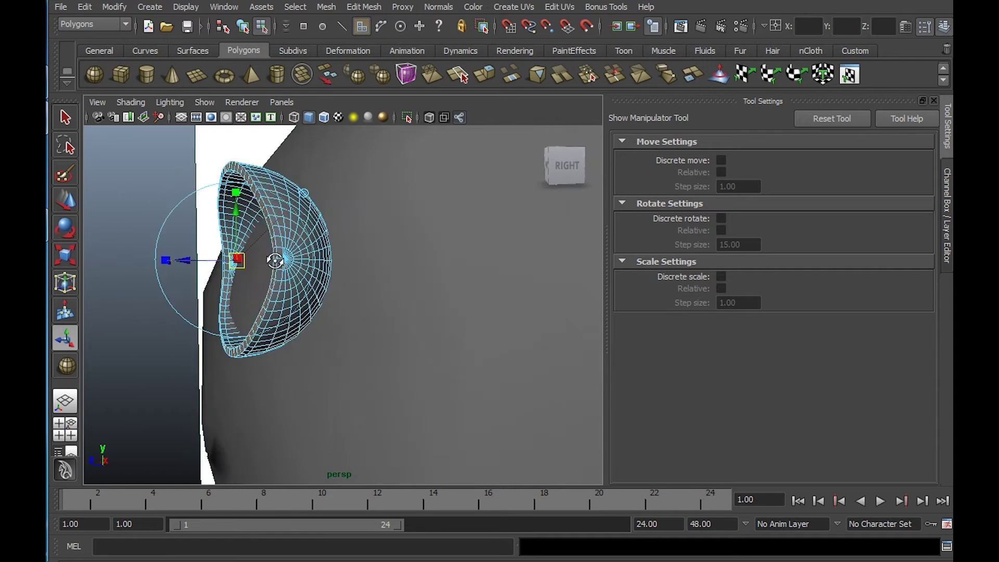
Return the ring to object mode, preview it smoothed, deselect, and maximize the side view.
{"action": "key", "text": "F8"}
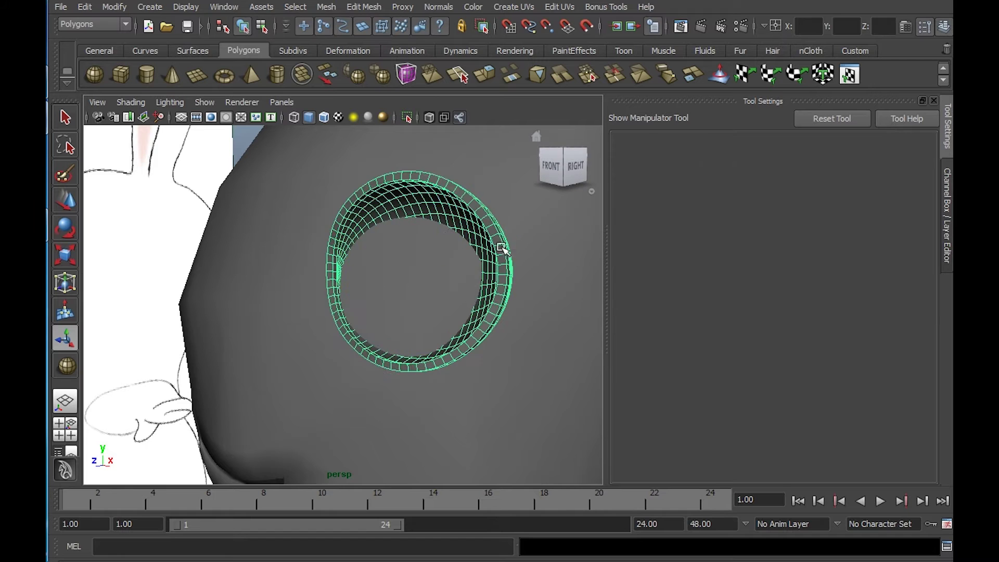
{"action": "key", "text": "3"}
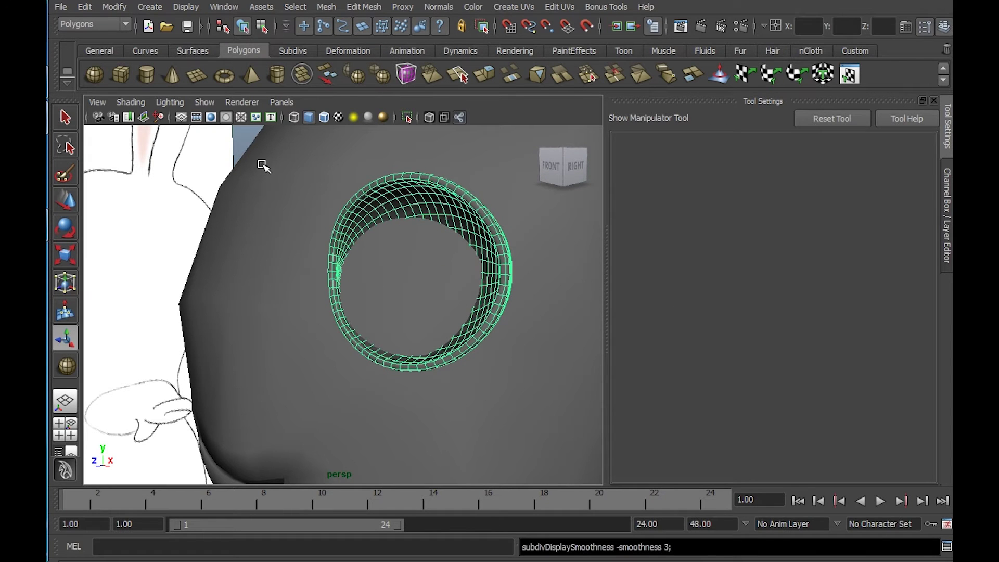
{"action": "left_click", "coordinate": [261, 163]}
{"action": "right_click_drag", "start_coordinate": [308, 156], "coordinate": [330, 186], "text": "alt"}
{"action": "mouse_move", "coordinate": [330, 186]}
{"action": "left_mouse_down", "text": "alt"}
{"action": "mouse_move", "coordinate": [502, 173]}
{"action": "mouse_move", "coordinate": [457, 194]}
{"action": "mouse_move", "coordinate": [475, 194]}
{"action": "left_mouse_up", "text": "alt"}
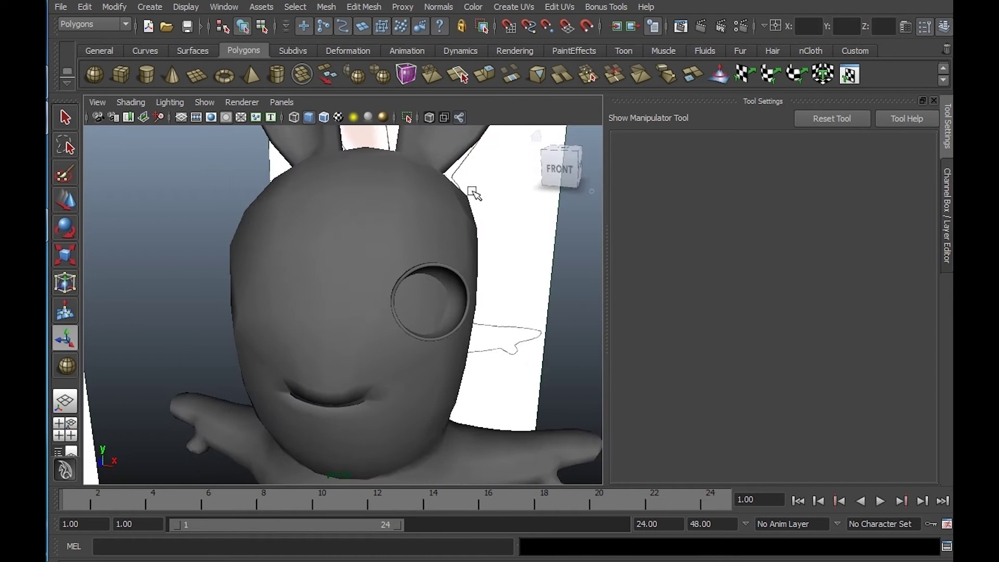
{"action": "key", "text": "space"}
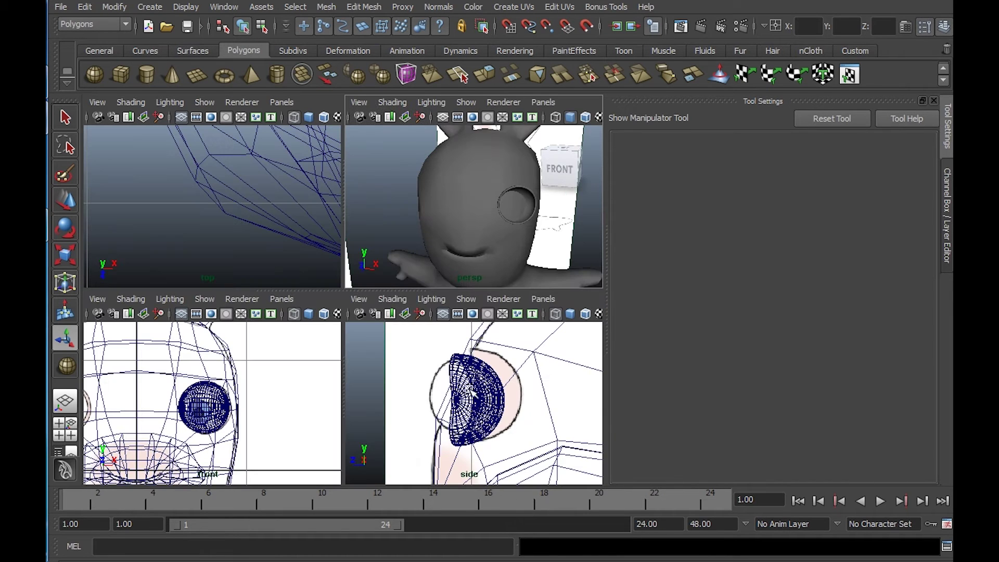
{"action": "key", "text": "space"}
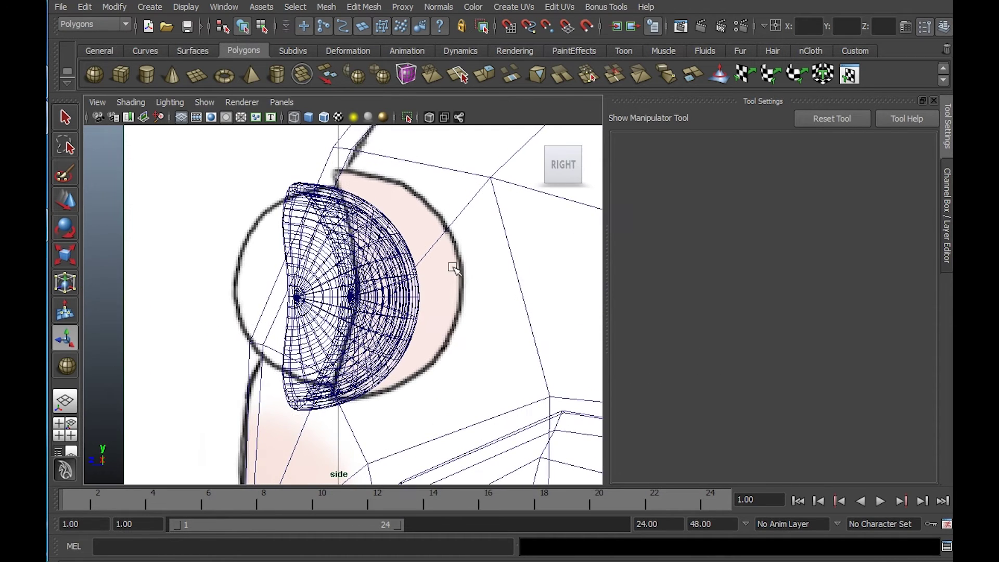
Draw a new polygon sphere and move it onto the eye in the front view.
{"action": "left_click", "coordinate": [94, 74]}
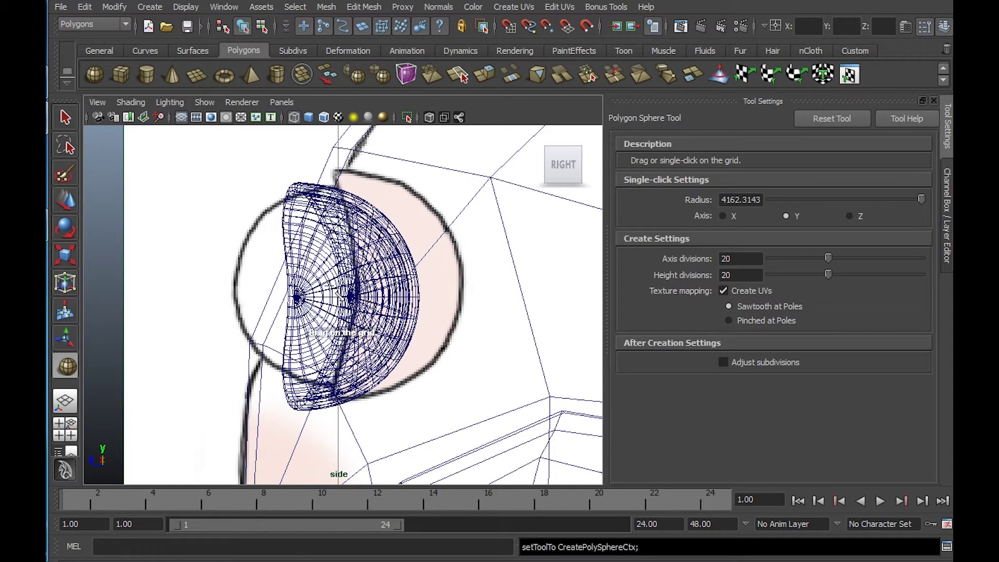
{"action": "left_click_drag", "start_coordinate": [340, 289], "coordinate": [428, 288]}
{"action": "key", "text": "w"}
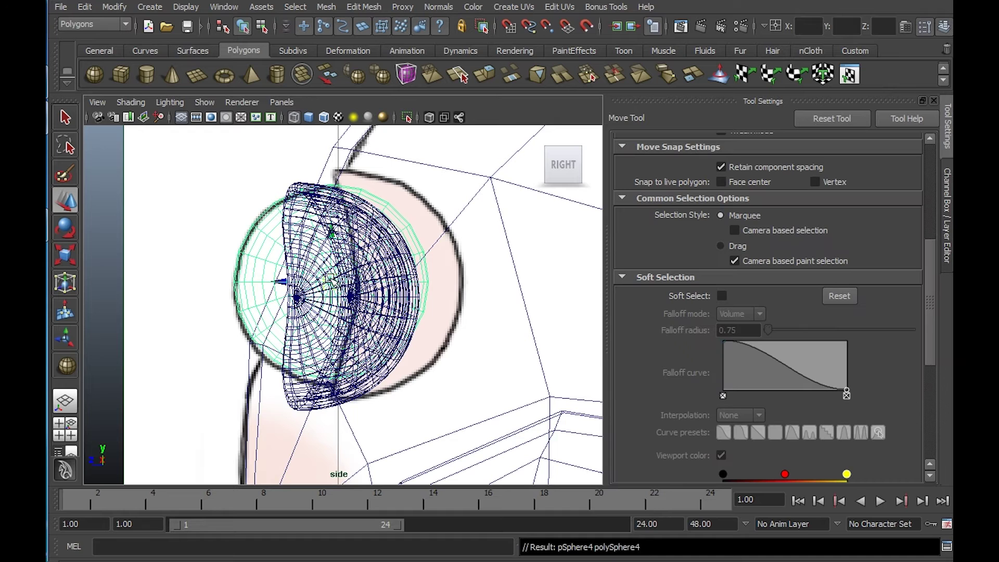
{"action": "key", "text": "space"}
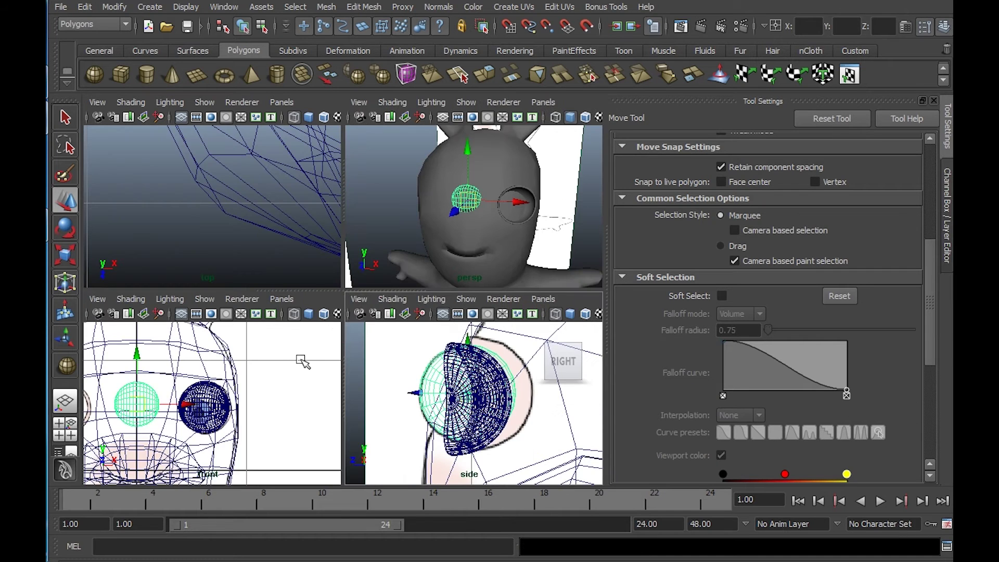
{"action": "key", "text": "space"}
{"action": "left_click_drag", "start_coordinate": [236, 307], "coordinate": [384, 310]}
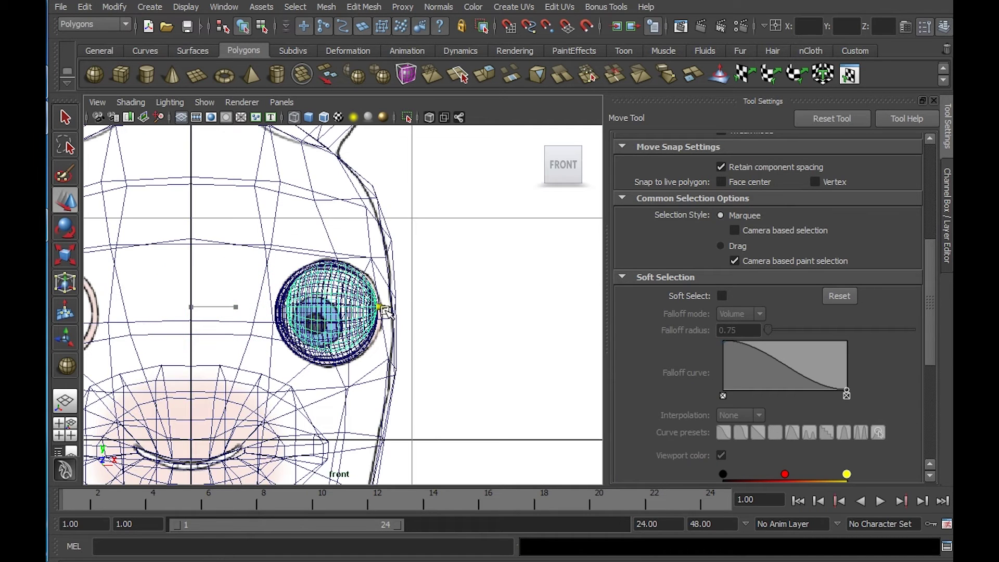
Nudge, slightly enlarge and rotate the eye sphere so its grid stands upright in the socket.
{"action": "key", "text": "space"}
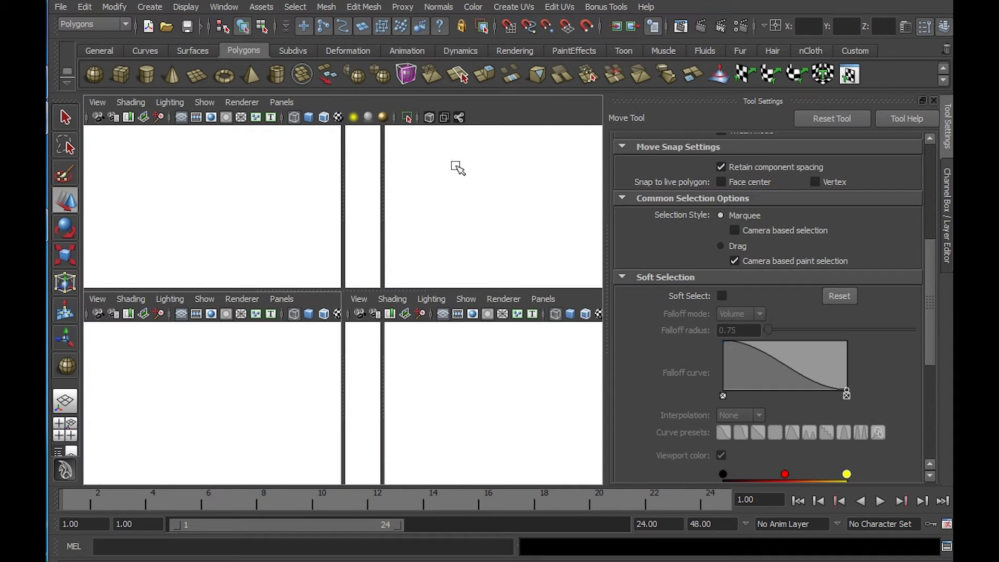
{"action": "key", "text": "space"}
{"action": "key", "text": "f"}
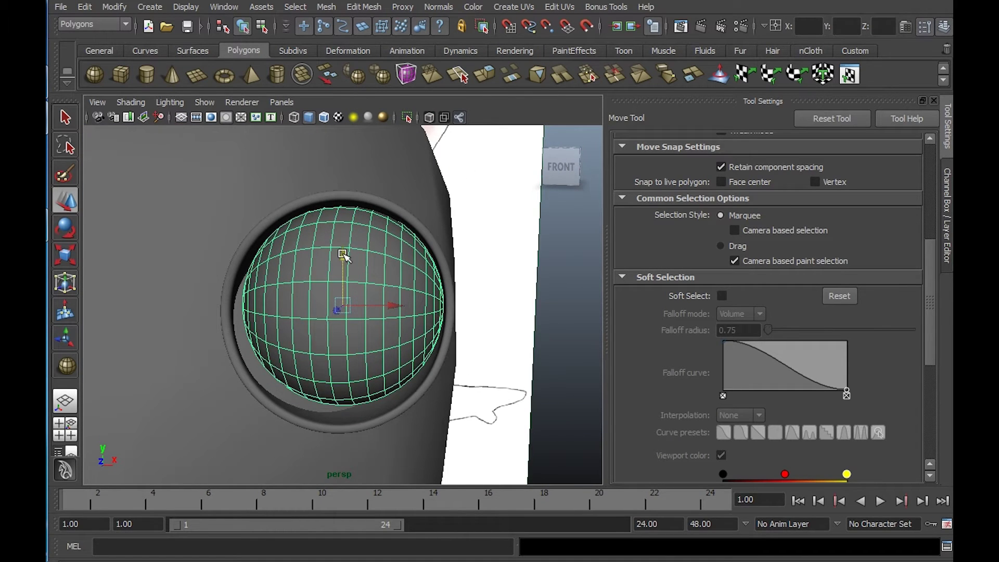
{"action": "mouse_move", "coordinate": [344, 255]}
{"action": "left_mouse_down"}
{"action": "mouse_move", "coordinate": [344, 317]}
{"action": "mouse_move", "coordinate": [419, 268]}
{"action": "left_mouse_up"}
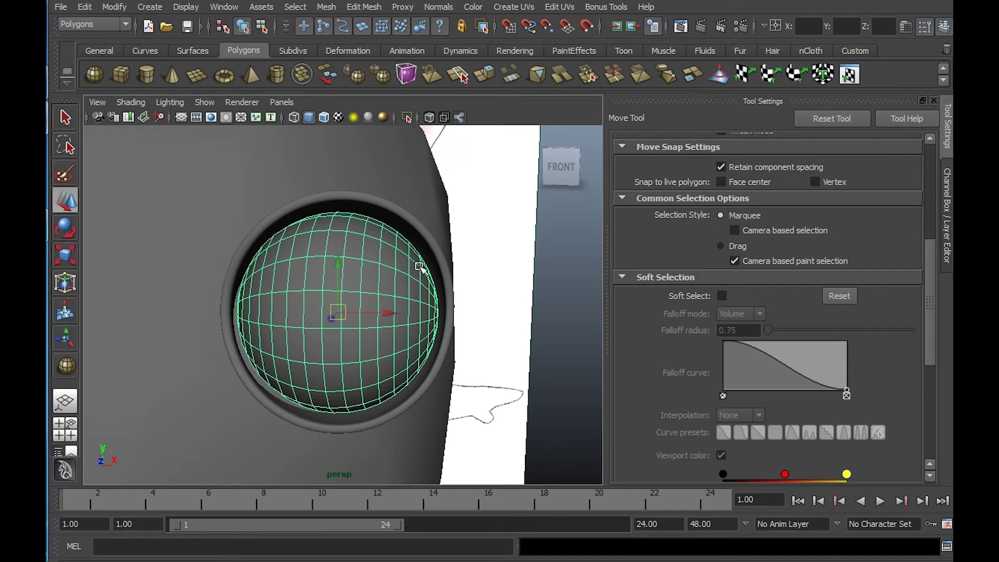
{"action": "key", "text": "r"}
{"action": "mouse_move", "coordinate": [339, 315]}
{"action": "left_mouse_down"}
{"action": "mouse_move", "coordinate": [353, 308]}
{"action": "mouse_move", "coordinate": [267, 323]}
{"action": "mouse_move", "coordinate": [257, 335]}
{"action": "mouse_move", "coordinate": [391, 301]}
{"action": "mouse_move", "coordinate": [500, 289]}
{"action": "mouse_move", "coordinate": [434, 352]}
{"action": "mouse_move", "coordinate": [411, 355]}
{"action": "left_mouse_up"}
{"action": "key", "text": "w"}
{"action": "key", "text": "e"}
{"action": "mouse_move", "coordinate": [357, 374]}
{"action": "left_mouse_down"}
{"action": "mouse_move", "coordinate": [356, 358]}
{"action": "mouse_move", "coordinate": [376, 370]}
{"action": "left_mouse_up"}
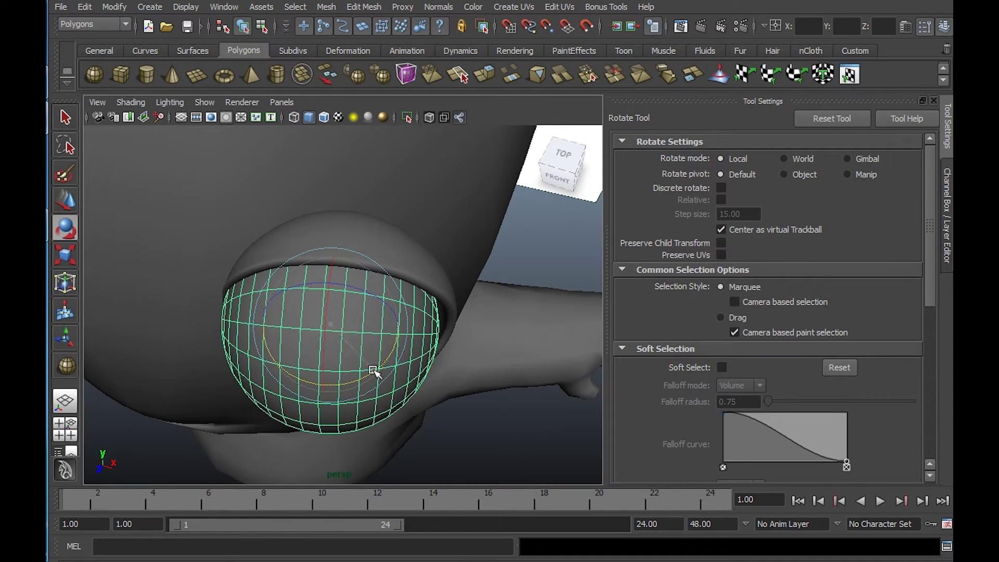
Reposition the eye sphere slightly along Y and X within its socket.
{"action": "key", "text": "w"}
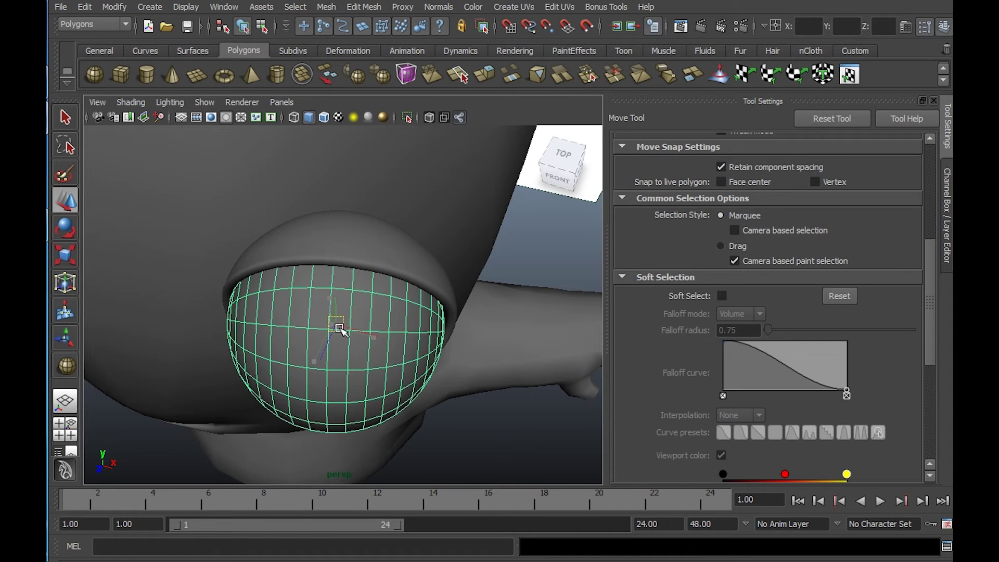
{"action": "mouse_move", "coordinate": [341, 329]}
{"action": "left_mouse_down", "text": "alt"}
{"action": "mouse_move", "coordinate": [393, 310]}
{"action": "mouse_move", "coordinate": [437, 260]}
{"action": "mouse_move", "coordinate": [374, 247]}
{"action": "mouse_move", "coordinate": [334, 270]}
{"action": "mouse_move", "coordinate": [370, 272]}
{"action": "left_mouse_up", "text": "alt"}
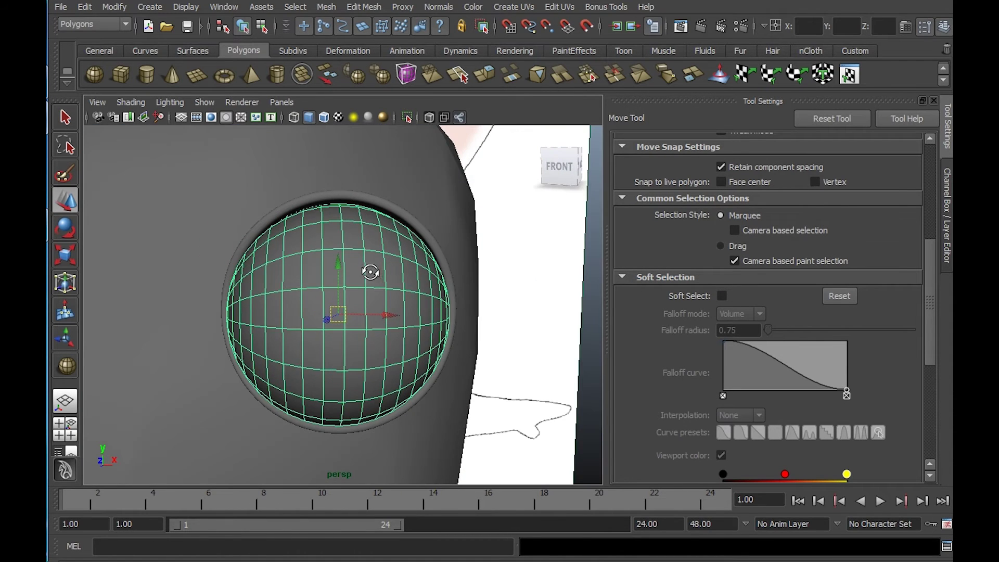
{"action": "left_click", "coordinate": [586, 329]}
{"action": "mouse_move", "coordinate": [510, 297]}
{"action": "left_mouse_down", "text": "alt"}
{"action": "mouse_move", "coordinate": [385, 276]}
{"action": "mouse_move", "coordinate": [376, 233]}
{"action": "mouse_move", "coordinate": [446, 274]}
{"action": "left_mouse_up", "text": "alt"}
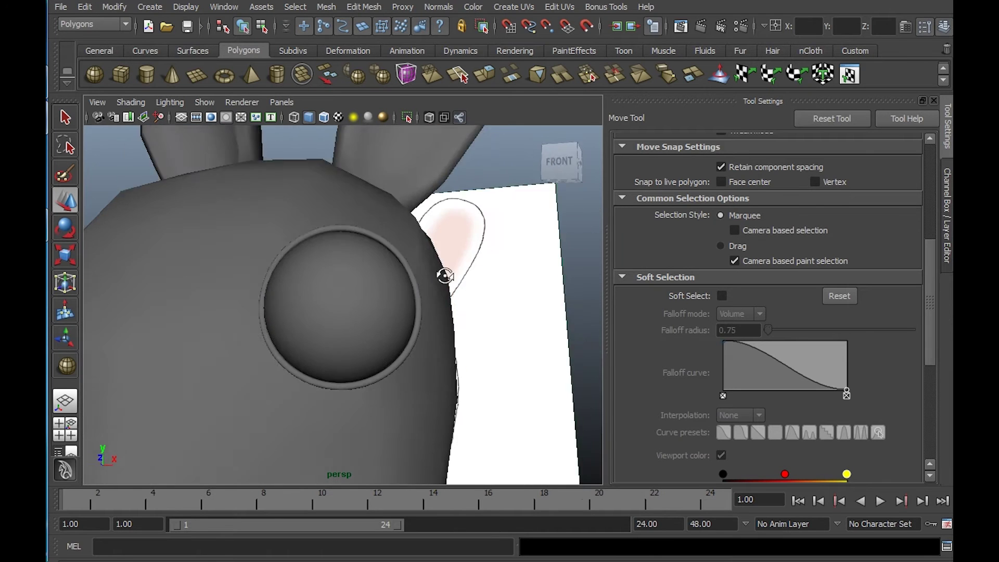
{"action": "left_click", "coordinate": [378, 325]}
{"action": "left_click_drag", "start_coordinate": [337, 258], "coordinate": [343, 262]}
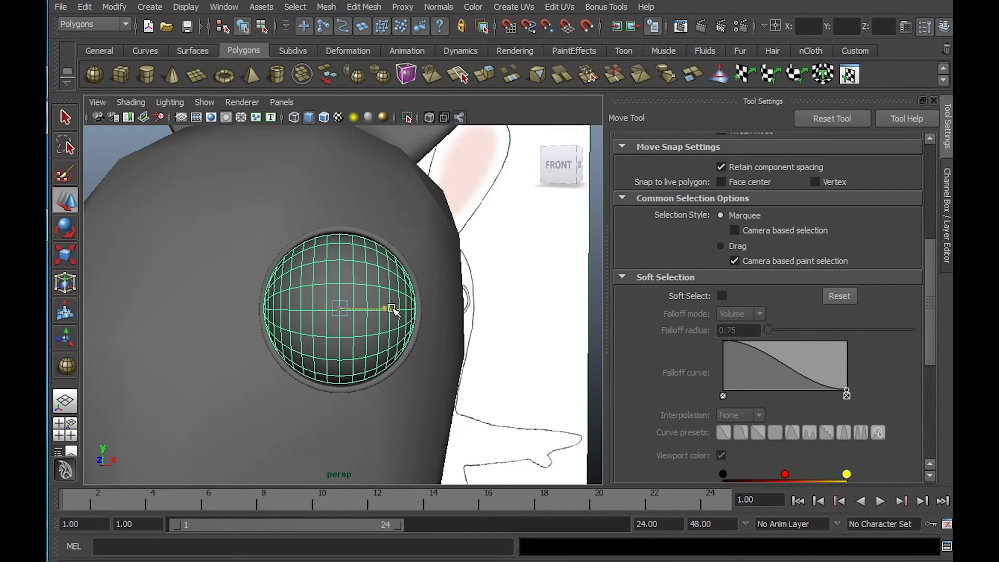
{"action": "left_click_drag", "start_coordinate": [391, 310], "coordinate": [385, 311]}
{"action": "left_click", "coordinate": [598, 346]}
{"action": "mouse_move", "coordinate": [598, 346]}
{"action": "left_mouse_down", "text": "alt"}
{"action": "mouse_move", "coordinate": [466, 266]}
{"action": "mouse_move", "coordinate": [491, 323]}
{"action": "mouse_move", "coordinate": [423, 322]}
{"action": "mouse_move", "coordinate": [408, 290]}
{"action": "mouse_move", "coordinate": [384, 294]}
{"action": "mouse_move", "coordinate": [398, 301]}
{"action": "left_mouse_up", "text": "alt"}
Check the eye placement from several angles with the sphere shown unsmoothed.
{"action": "left_click", "coordinate": [383, 294]}
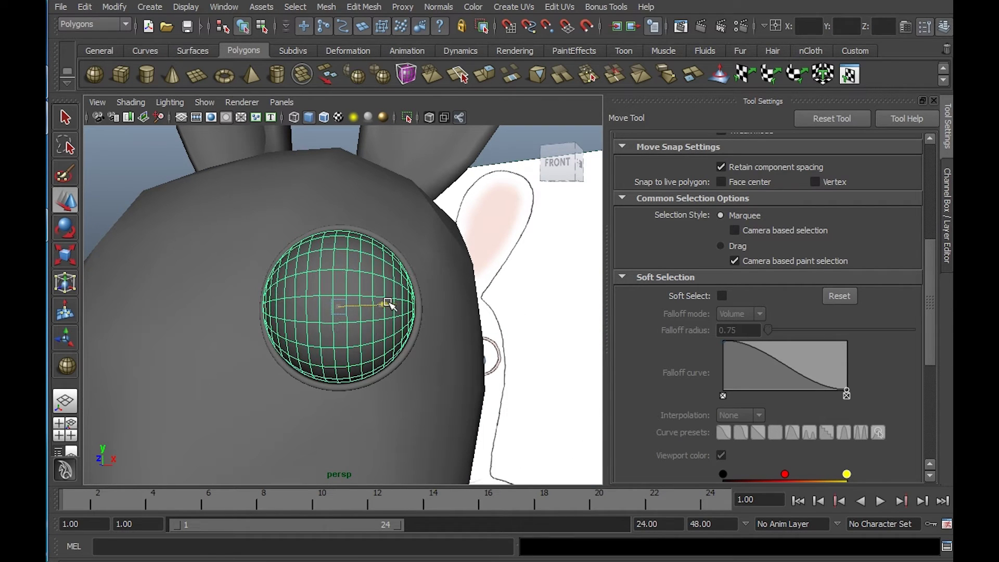
{"action": "left_click", "coordinate": [551, 307]}
{"action": "mouse_move", "coordinate": [463, 298]}
{"action": "left_mouse_down", "text": "alt"}
{"action": "mouse_move", "coordinate": [522, 328]}
{"action": "mouse_move", "coordinate": [418, 300]}
{"action": "mouse_move", "coordinate": [479, 256]}
{"action": "mouse_move", "coordinate": [390, 290]}
{"action": "left_mouse_up", "text": "alt"}
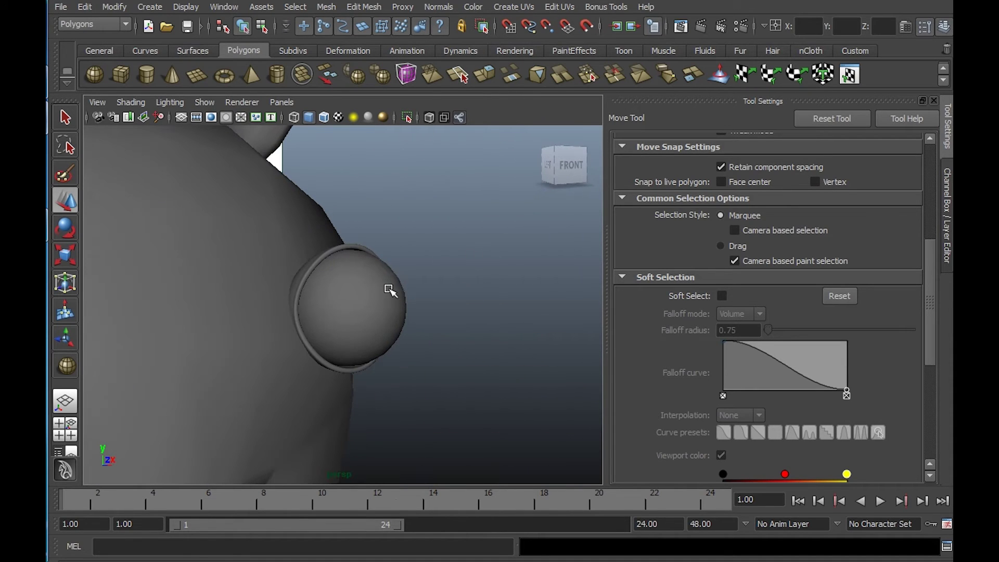
{"action": "left_click", "coordinate": [390, 290]}
{"action": "key", "text": "1"}
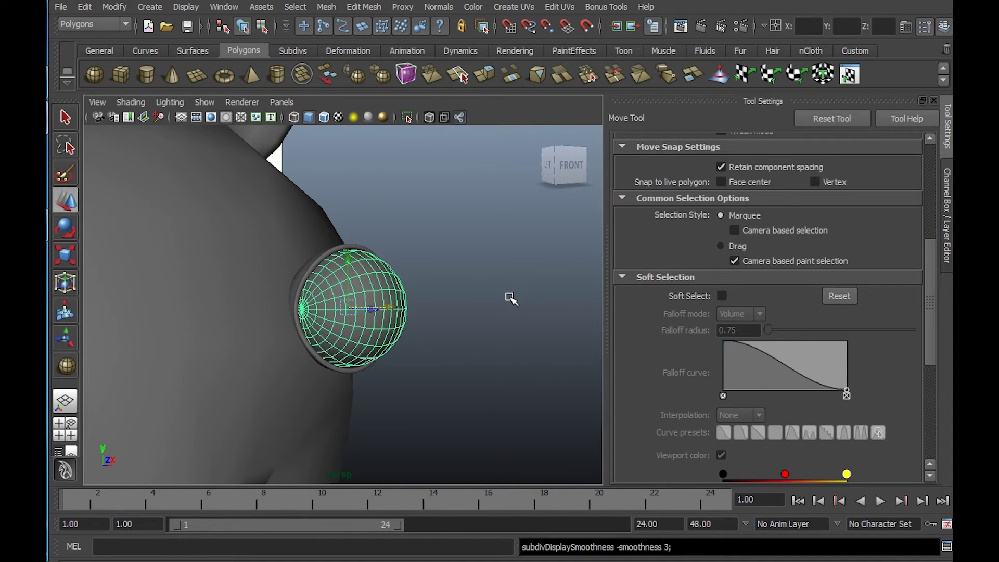
{"action": "left_click", "coordinate": [422, 233]}
{"action": "mouse_move", "coordinate": [344, 229]}
{"action": "left_mouse_down", "text": "alt"}
{"action": "mouse_move", "coordinate": [344, 246]}
{"action": "mouse_move", "coordinate": [379, 283]}
{"action": "mouse_move", "coordinate": [454, 283]}
{"action": "left_mouse_up", "text": "alt"}
{"action": "left_click", "coordinate": [408, 246]}
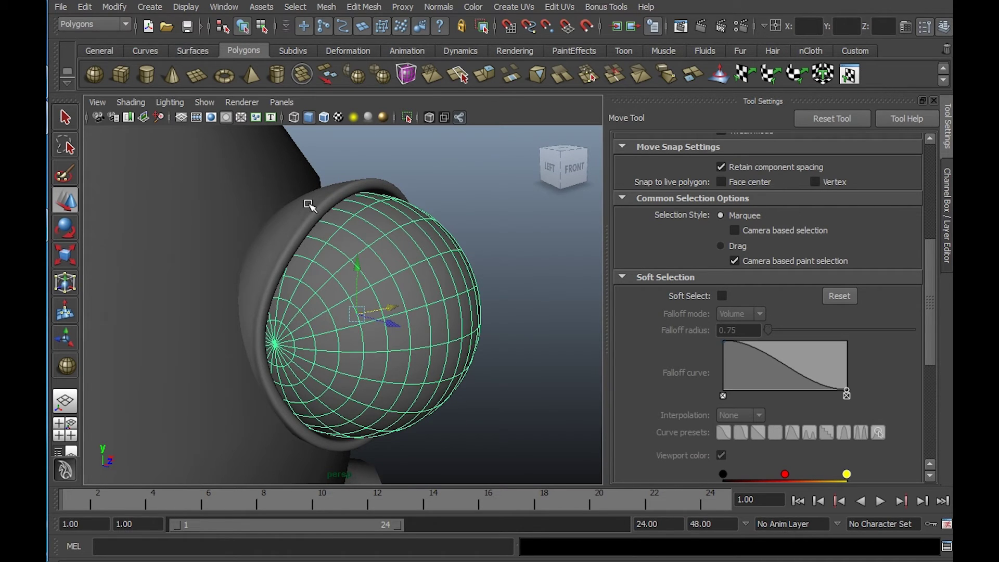
Group the eyeball and eyelid ring spheres together with Ctrl+G.
{"action": "left_click_drag", "start_coordinate": [310, 205], "coordinate": [328, 208], "text": "alt"}
{"action": "left_click_drag", "start_coordinate": [452, 251], "coordinate": [356, 234], "text": "alt"}
{"action": "mouse_move", "coordinate": [409, 264]}
{"action": "left_mouse_down", "text": "alt"}
{"action": "mouse_move", "coordinate": [375, 257]}
{"action": "mouse_move", "coordinate": [390, 252]}
{"action": "mouse_move", "coordinate": [369, 265]}
{"action": "left_mouse_up", "text": "alt"}
{"action": "key", "text": "ctrl+g"}
{"action": "mouse_move", "coordinate": [447, 280]}
{"action": "left_mouse_down", "text": "alt"}
{"action": "mouse_move", "coordinate": [418, 268]}
{"action": "mouse_move", "coordinate": [390, 274]}
{"action": "mouse_move", "coordinate": [368, 251]}
{"action": "mouse_move", "coordinate": [408, 230]}
{"action": "mouse_move", "coordinate": [450, 239]}
{"action": "mouse_move", "coordinate": [385, 254]}
{"action": "left_mouse_up", "text": "alt"}
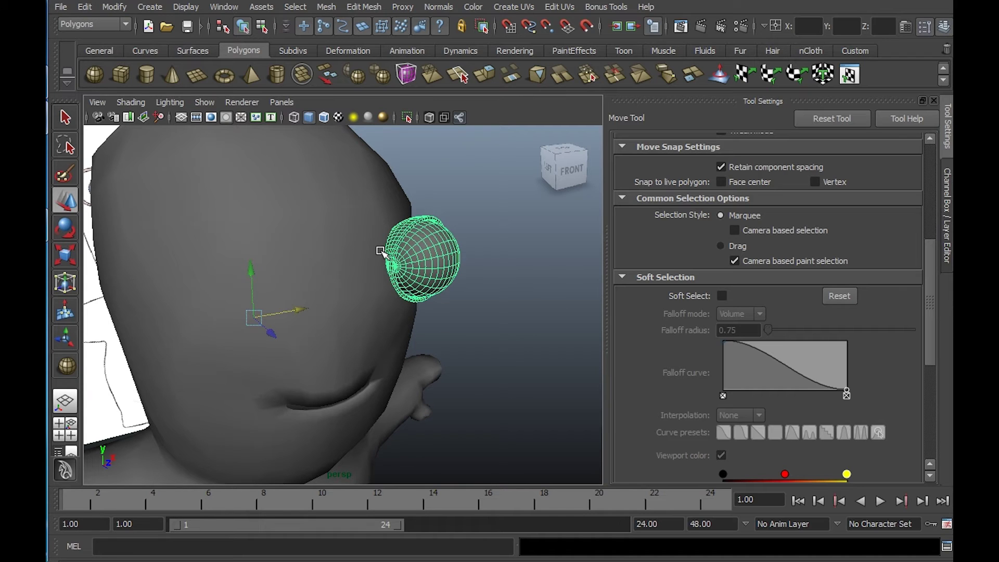
Duplicate the eye group and set its Scale X to -1 to mirror it onto the other side.
{"action": "key", "text": "ctrl+g"}
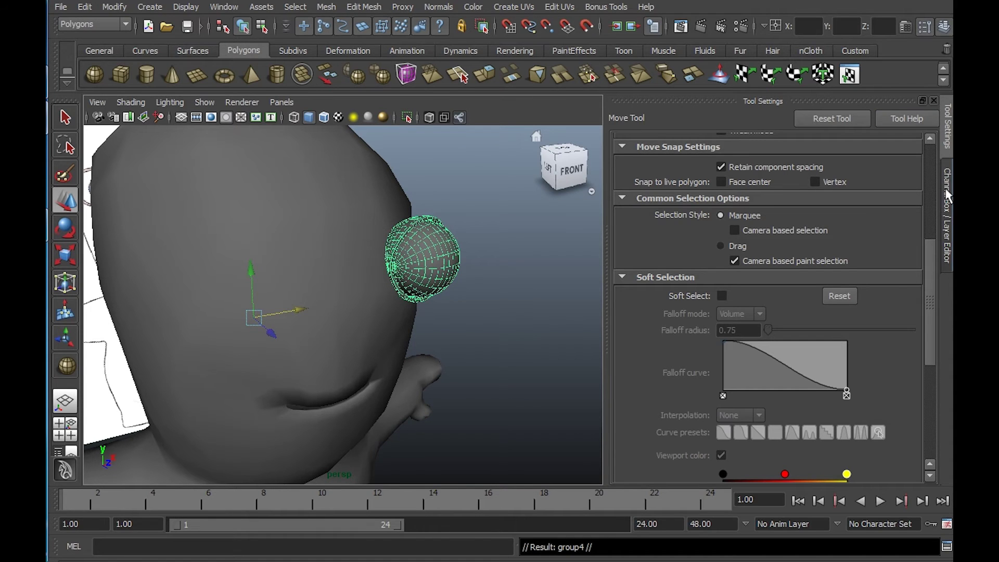
{"action": "left_click", "coordinate": [946, 192]}
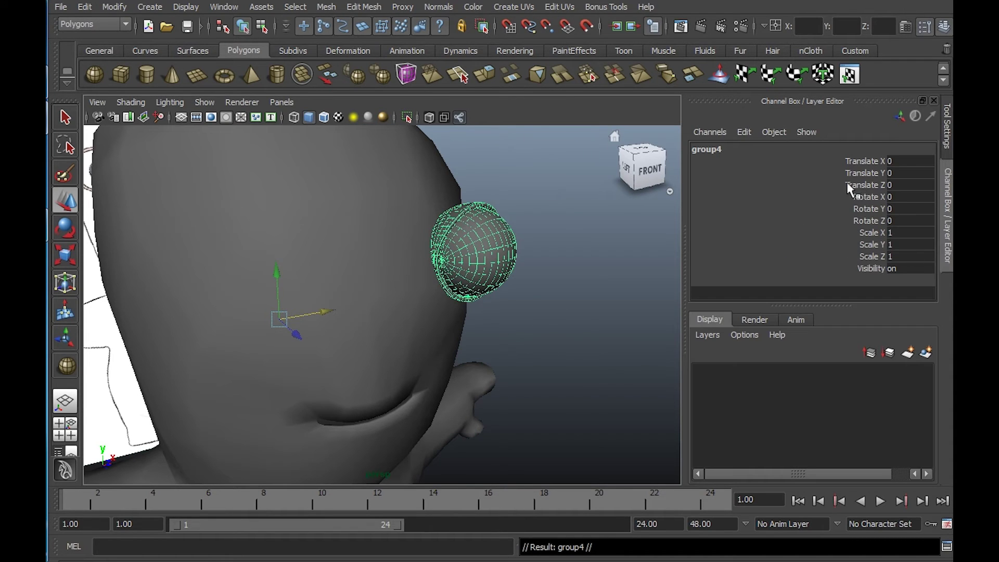
{"action": "left_click", "coordinate": [895, 232]}
{"action": "type", "text": "-1"}
{"action": "key", "text": "Return"}
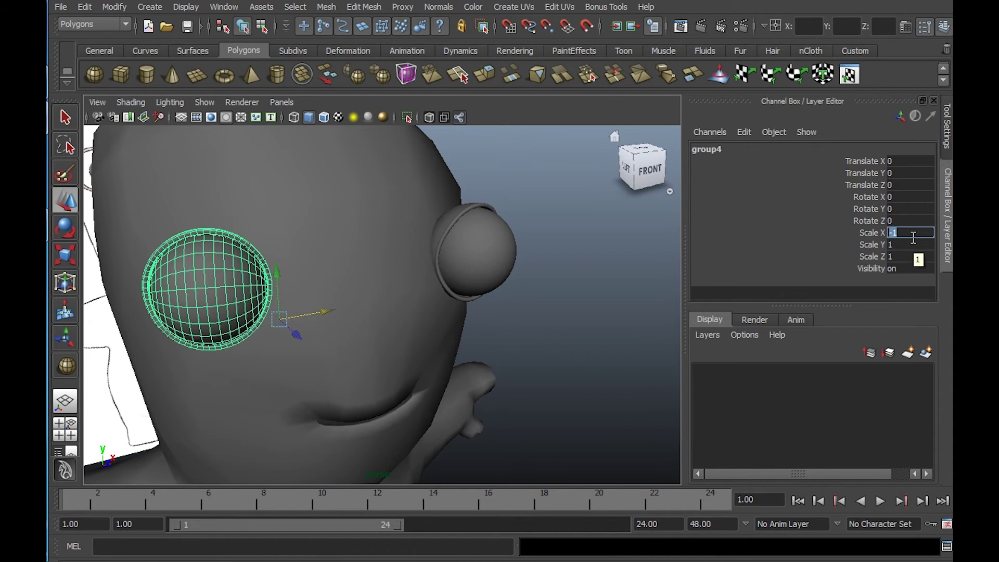
{"action": "left_click", "coordinate": [567, 284]}
{"action": "mouse_move", "coordinate": [565, 281]}
{"action": "left_mouse_down", "text": "alt"}
{"action": "mouse_move", "coordinate": [472, 250]}
{"action": "mouse_move", "coordinate": [479, 212]}
{"action": "mouse_move", "coordinate": [524, 270]}
{"action": "mouse_move", "coordinate": [510, 261]}
{"action": "mouse_move", "coordinate": [583, 263]}
{"action": "mouse_move", "coordinate": [607, 328]}
{"action": "mouse_move", "coordinate": [626, 258]}
{"action": "mouse_move", "coordinate": [475, 252]}
{"action": "mouse_move", "coordinate": [562, 263]}
{"action": "mouse_move", "coordinate": [488, 263]}
{"action": "left_mouse_up", "text": "alt"}
Turn on smooth mesh preview (3) for the rabbit body.
{"action": "left_click", "coordinate": [398, 225]}
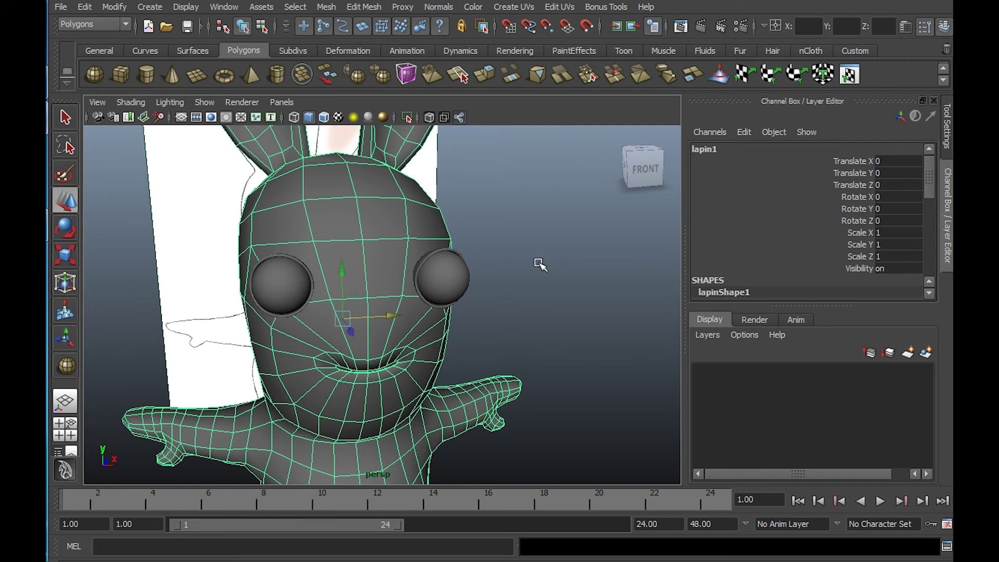
{"action": "key", "text": "3"}
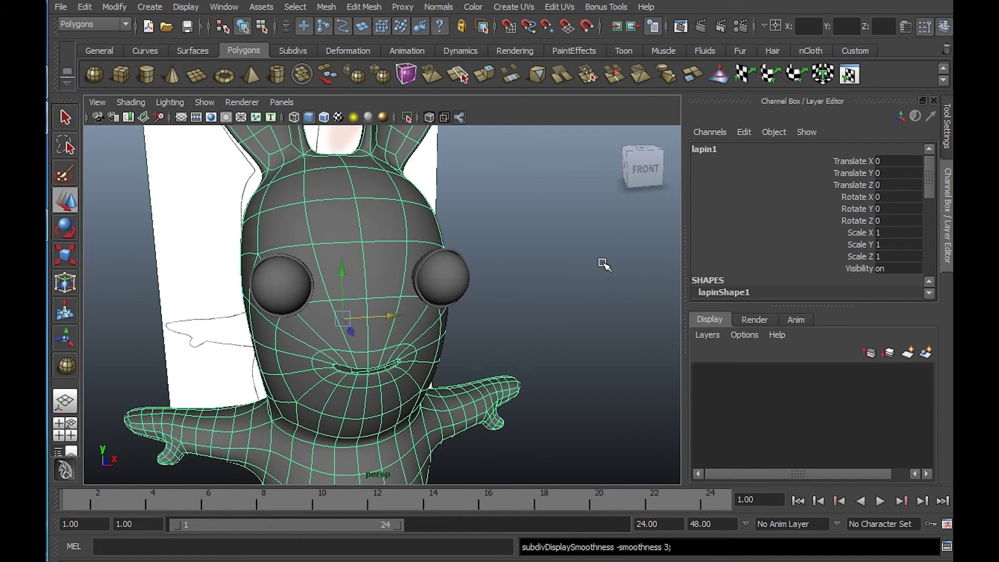
{"action": "left_click", "coordinate": [546, 248]}
{"action": "mouse_move", "coordinate": [544, 247]}
{"action": "left_mouse_down", "text": "alt"}
{"action": "mouse_move", "coordinate": [413, 238]}
{"action": "mouse_move", "coordinate": [383, 200]}
{"action": "mouse_move", "coordinate": [586, 241]}
{"action": "mouse_move", "coordinate": [414, 241]}
{"action": "mouse_move", "coordinate": [477, 230]}
{"action": "mouse_move", "coordinate": [421, 219]}
{"action": "mouse_move", "coordinate": [413, 240]}
{"action": "mouse_move", "coordinate": [451, 238]}
{"action": "left_mouse_up", "text": "alt"}
Frame the whole rabbit, select it with both eyes, and bring up Delete by Type.
{"action": "scroll", "coordinate": [478, 230], "scroll_direction": "down", "scroll_amount": 3}
{"action": "scroll", "coordinate": [432, 221], "scroll_direction": "up", "scroll_amount": 3}
{"action": "scroll", "coordinate": [422, 218], "scroll_direction": "down", "scroll_amount": 3}
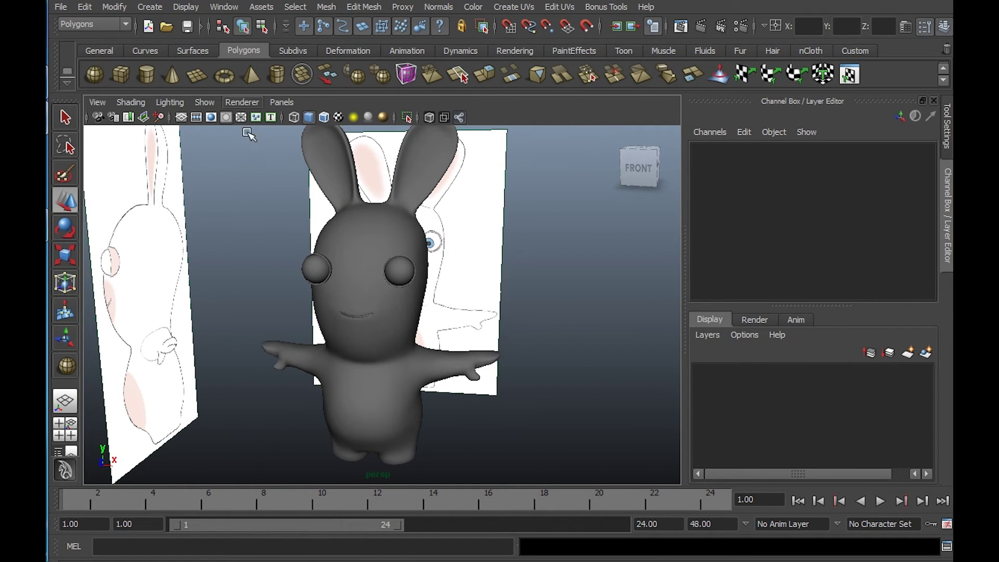
{"action": "left_click_drag", "start_coordinate": [281, 188], "coordinate": [566, 414], "text": "alt"}
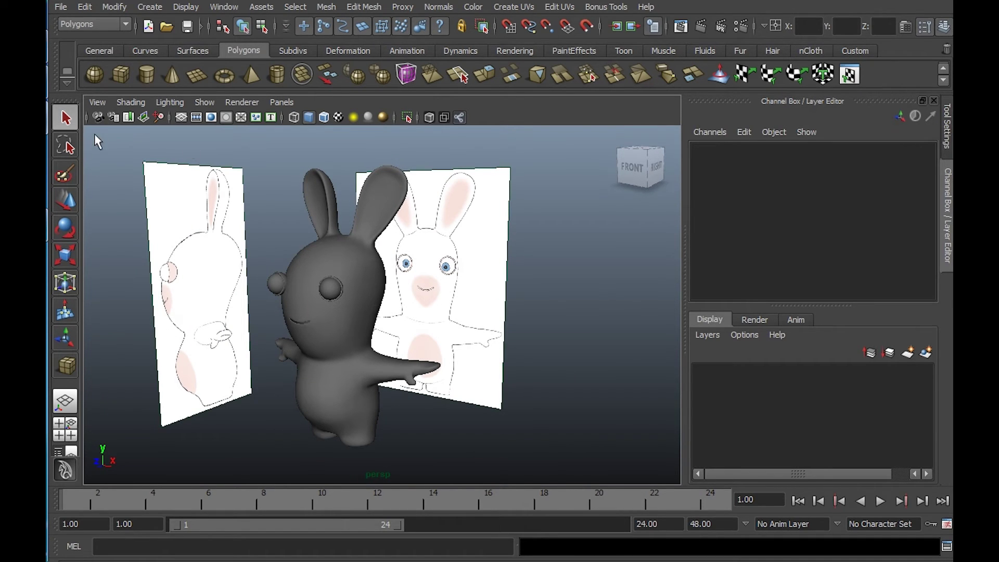
{"action": "left_click_drag", "start_coordinate": [95, 136], "coordinate": [566, 464]}
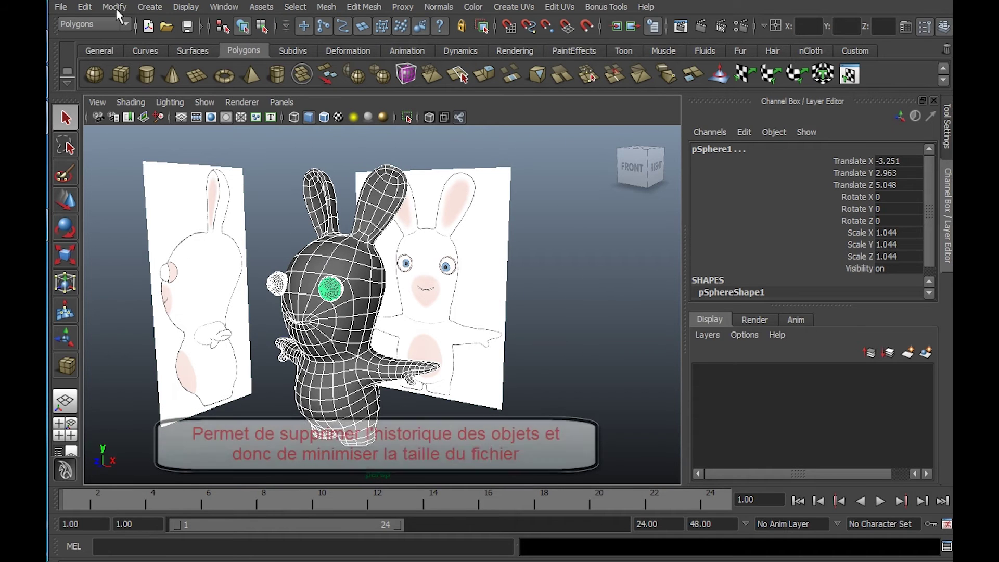
{"action": "left_click", "coordinate": [86, 6]}
{"action": "mouse_move", "coordinate": [120, 167]}
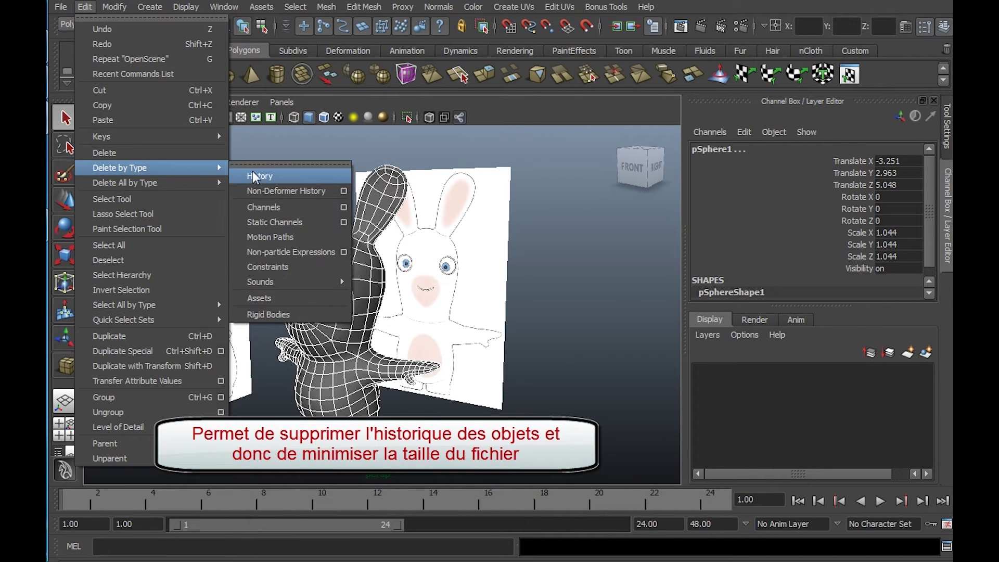
Delete the construction history of the selected rabbit and eye meshes.
{"action": "left_click", "coordinate": [260, 171]}
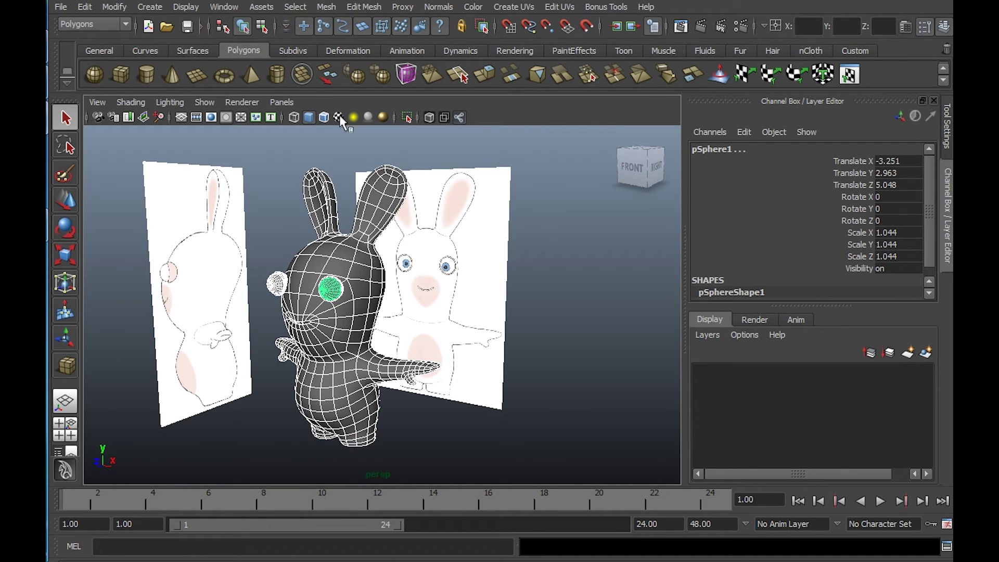
{"action": "left_click", "coordinate": [224, 6]}
In the Outliner, expand group1 and group2 and hide the front and side image planes.
{"action": "left_click", "coordinate": [248, 115]}
{"action": "left_click", "coordinate": [590, 227]}
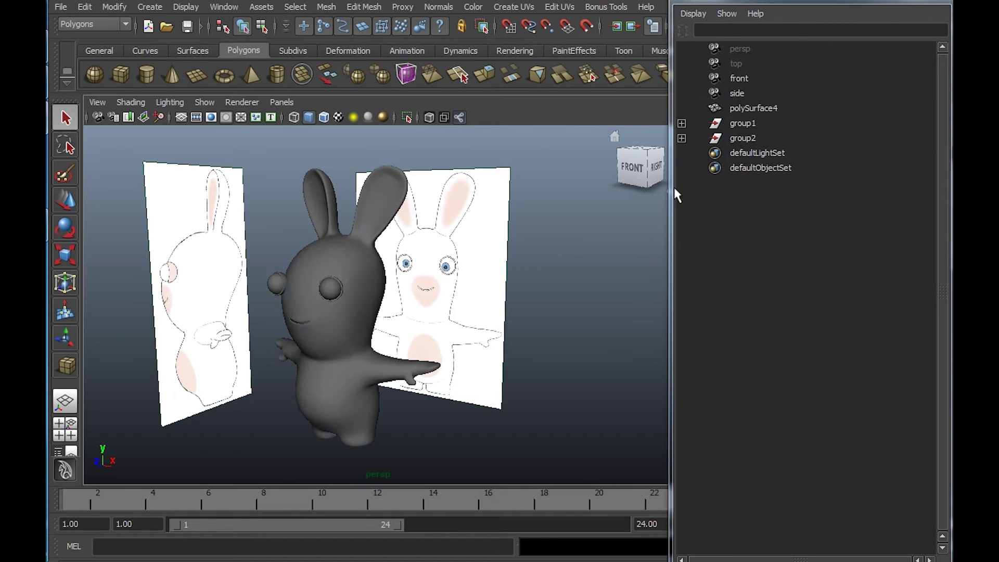
{"action": "left_click", "coordinate": [681, 124]}
{"action": "left_click", "coordinate": [682, 168]}
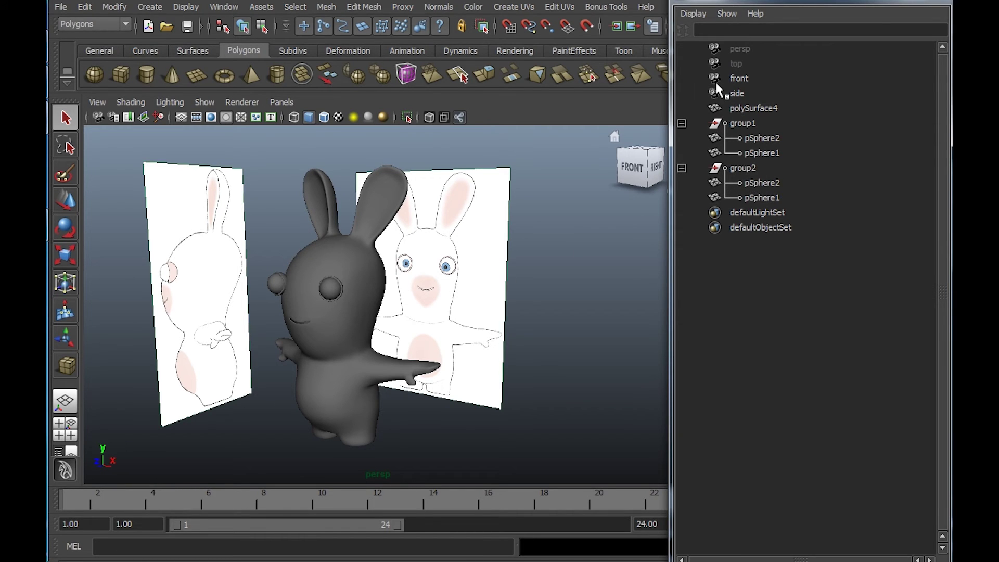
{"action": "left_click", "coordinate": [738, 78]}
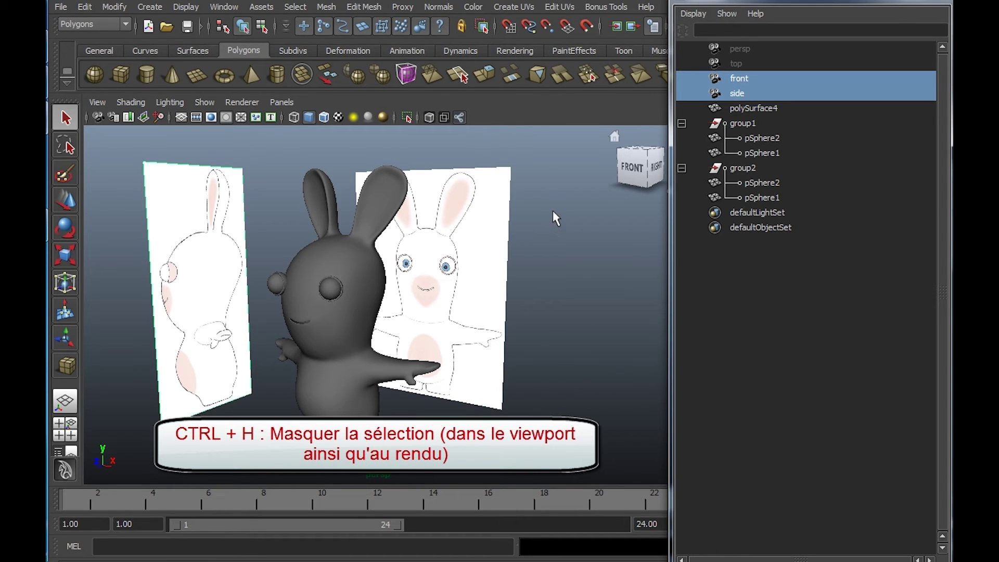
{"action": "key", "text": "ctrl+h"}
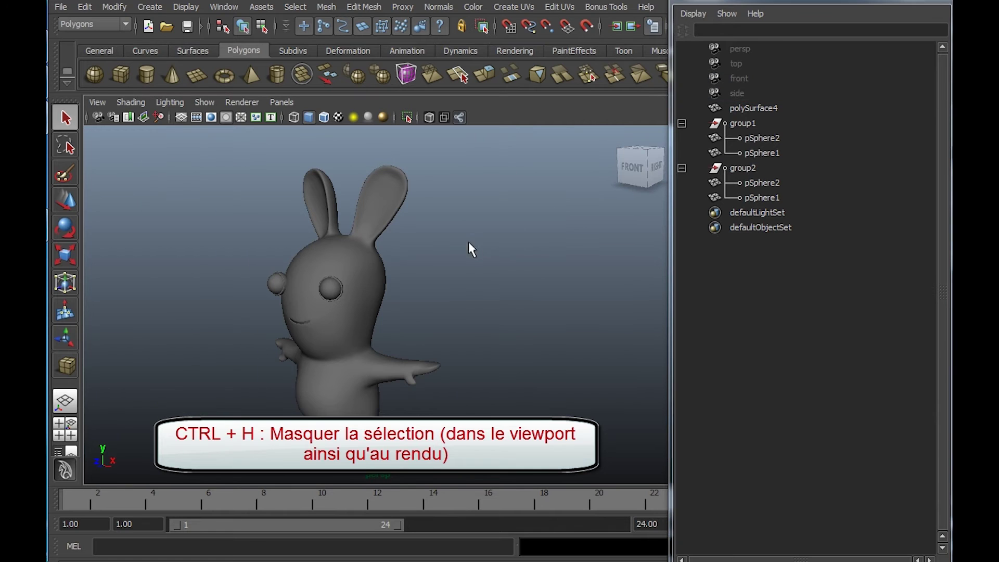
{"action": "mouse_move", "coordinate": [468, 243]}
{"action": "left_mouse_down", "text": "alt"}
{"action": "mouse_move", "coordinate": [404, 239]}
{"action": "mouse_move", "coordinate": [405, 249]}
{"action": "mouse_move", "coordinate": [450, 237]}
{"action": "mouse_move", "coordinate": [384, 197]}
{"action": "left_mouse_up", "text": "alt"}
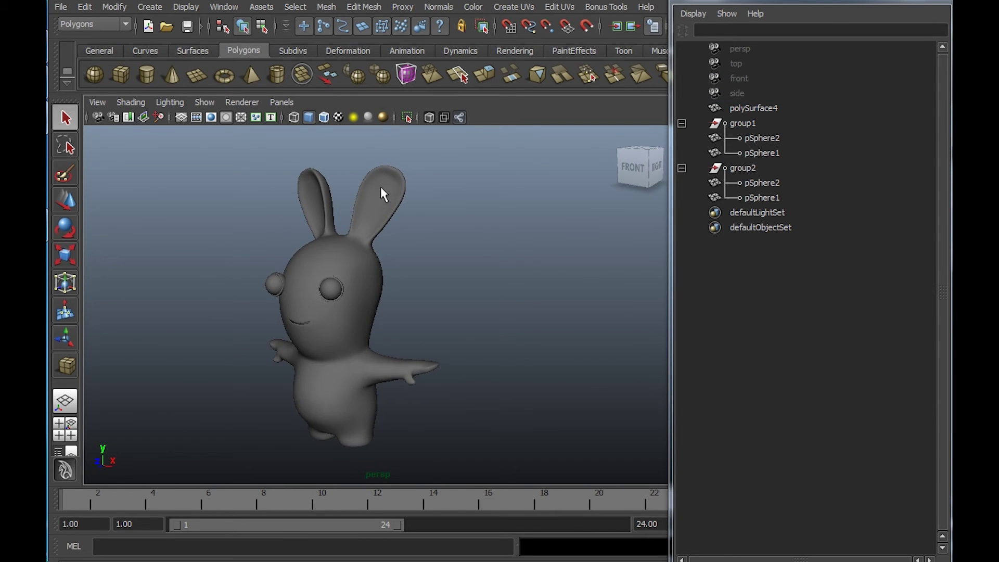
{"action": "left_click", "coordinate": [383, 190]}
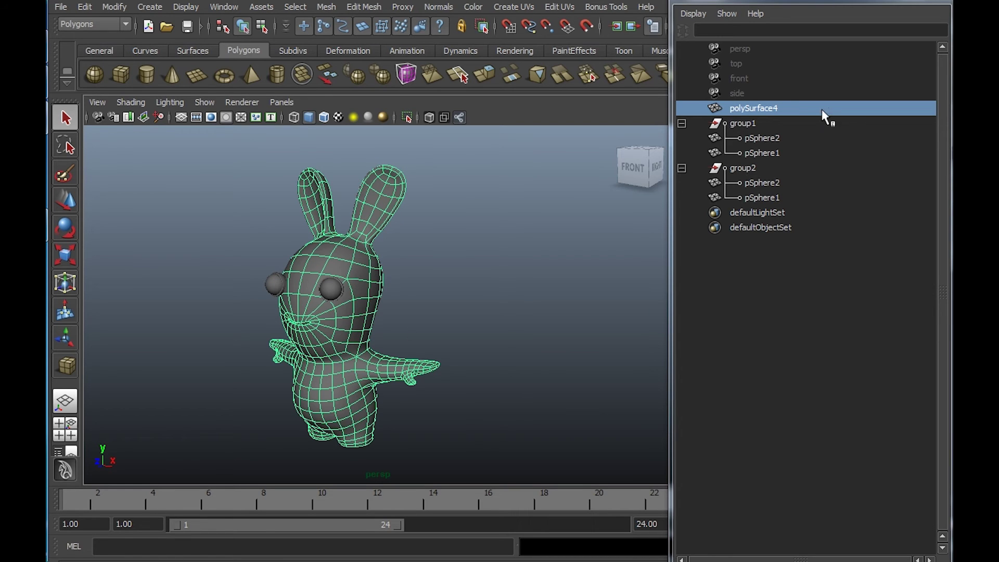
Rename polySurface4 to Lapin in the Outliner.
{"action": "double_click", "coordinate": [764, 107]}
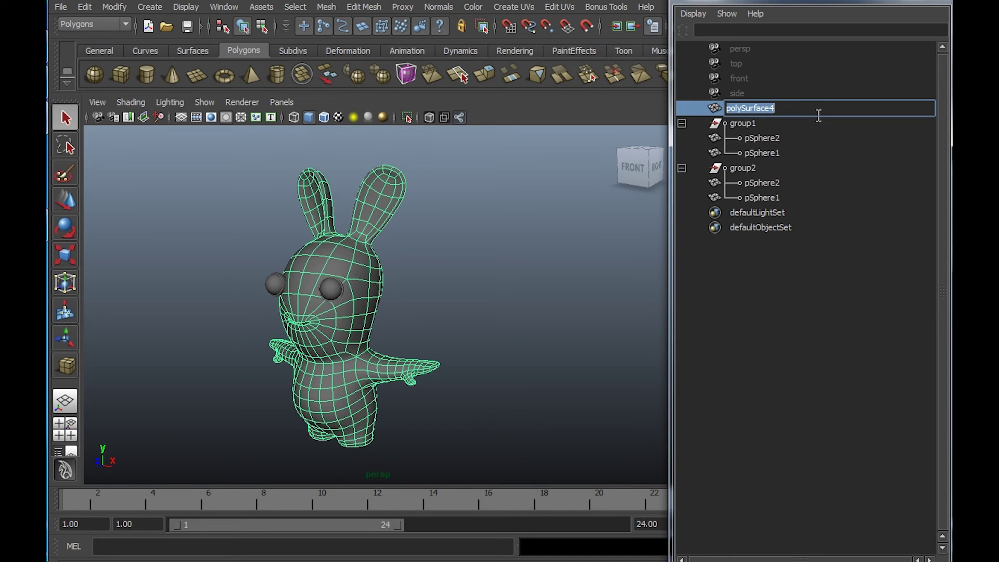
{"action": "type", "text": "Lapin"}
{"action": "key", "text": "Return"}
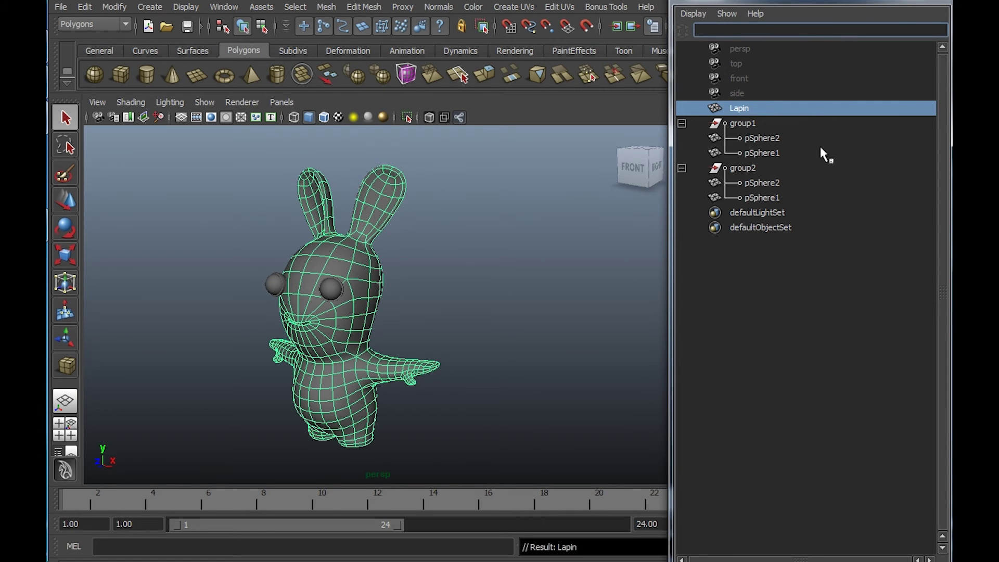
{"action": "left_click", "coordinate": [742, 123]}
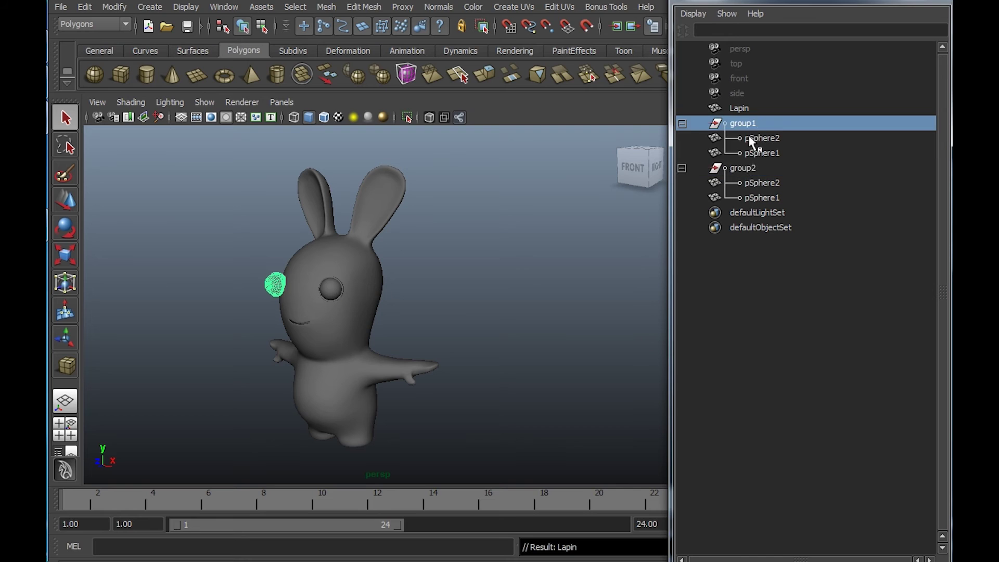
Rename the eye groups group1 and group2 to GR_oeil_G and GR_oeil_D.
{"action": "left_click", "coordinate": [743, 167]}
{"action": "left_click", "coordinate": [746, 123]}
{"action": "double_click", "coordinate": [747, 124]}
{"action": "type", "text": "GR_oeil_G"}
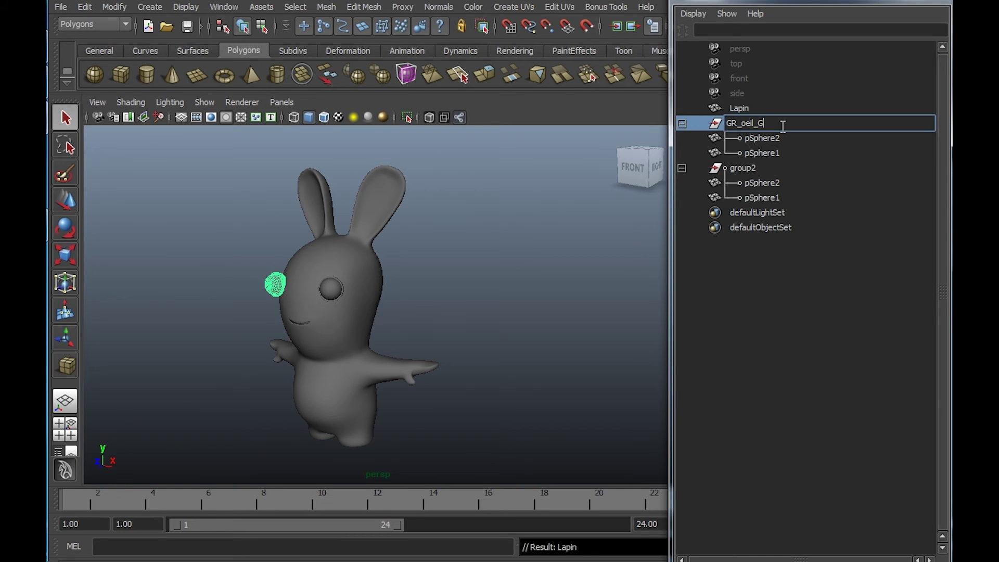
{"action": "key", "text": "Return"}
{"action": "left_click", "coordinate": [749, 167]}
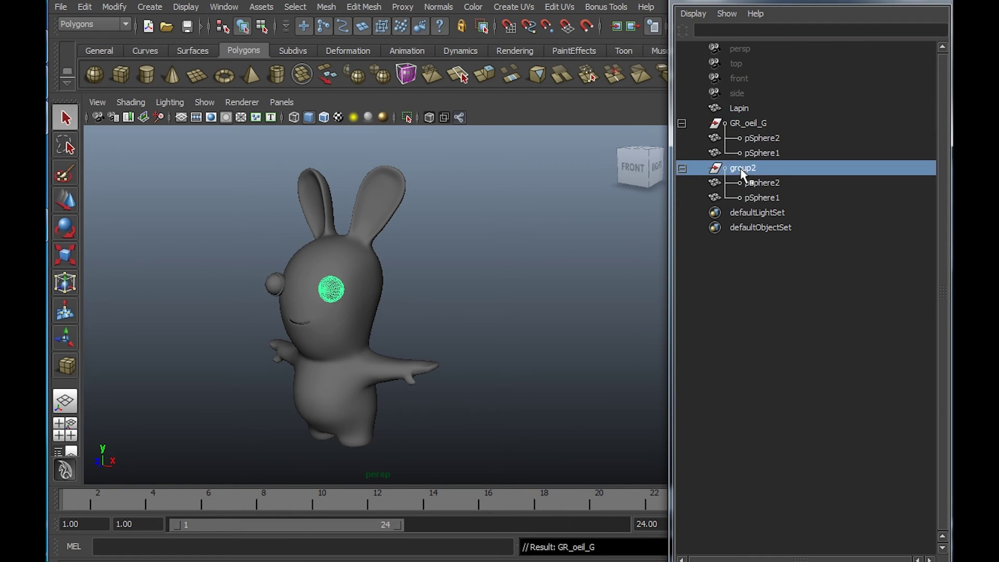
{"action": "double_click", "coordinate": [744, 167]}
{"action": "type", "text": "GR_oeil_"}
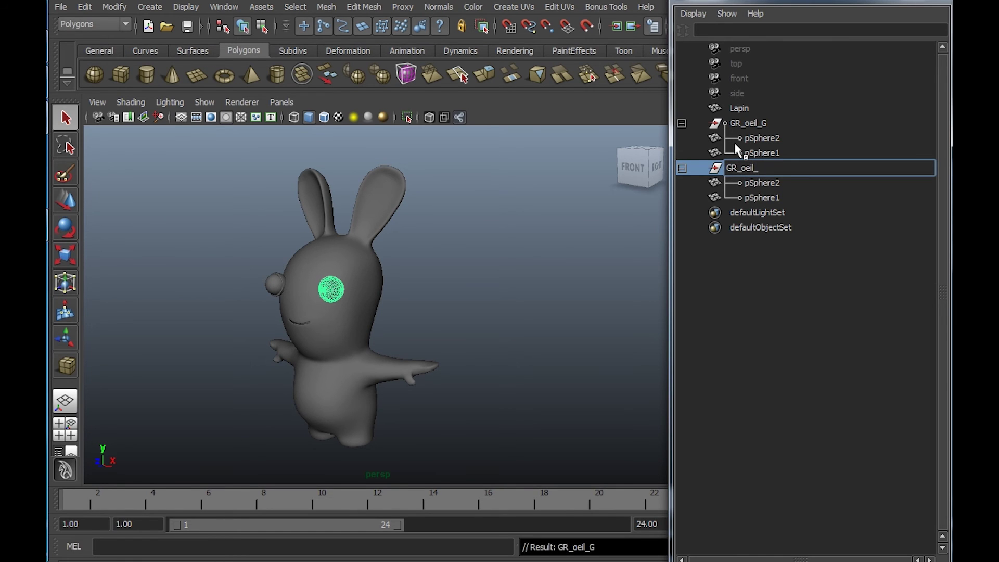
{"action": "type", "text": "D"}
{"action": "key", "text": "Return"}
Rename the spheres in GR_oeil_G to ext and int1.
{"action": "left_click", "coordinate": [753, 140]}
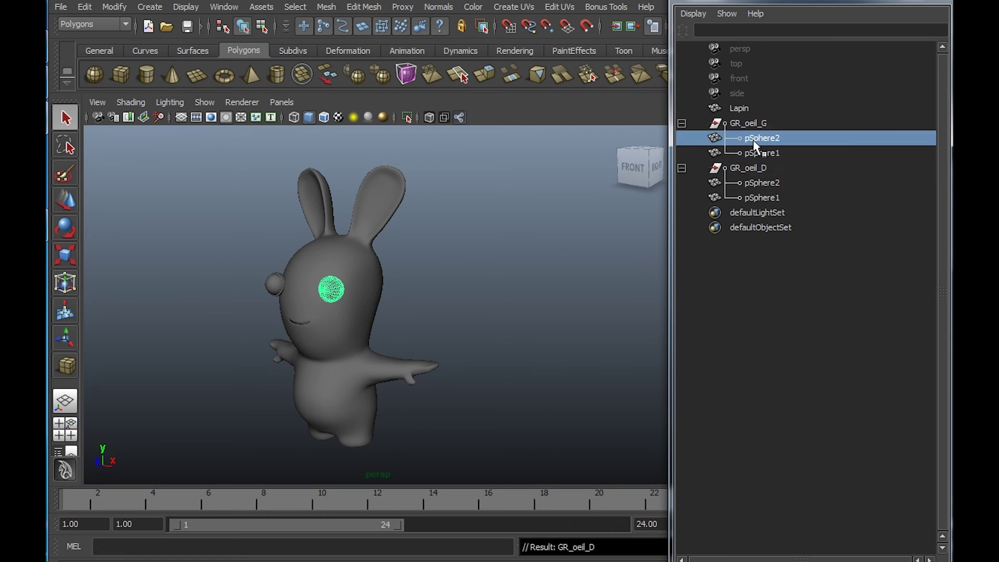
{"action": "key", "text": "Down"}
{"action": "key", "text": "Down"}
{"action": "key", "text": "Down"}
{"action": "key", "text": "Down"}
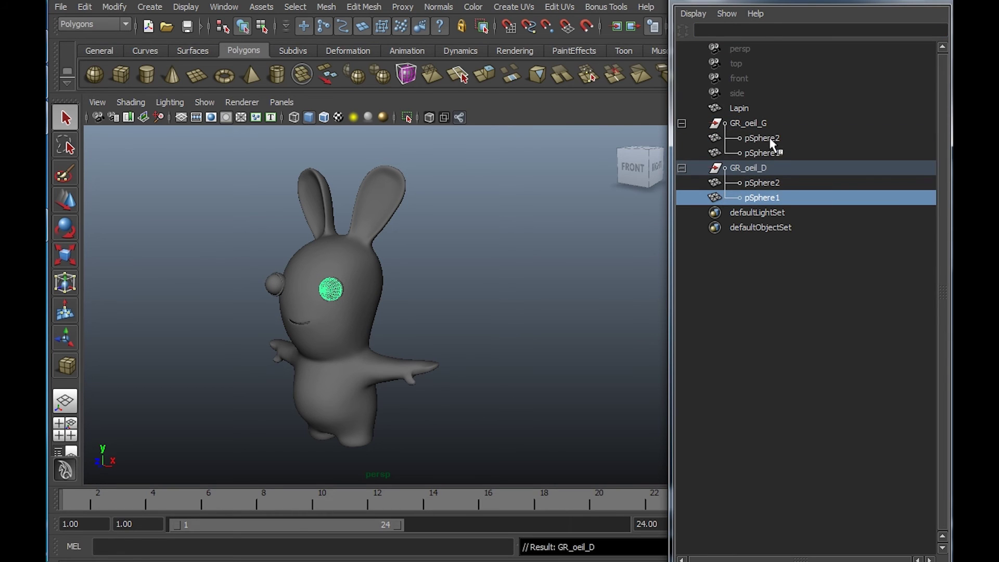
{"action": "double_click", "coordinate": [771, 139]}
{"action": "type", "text": "ext"}
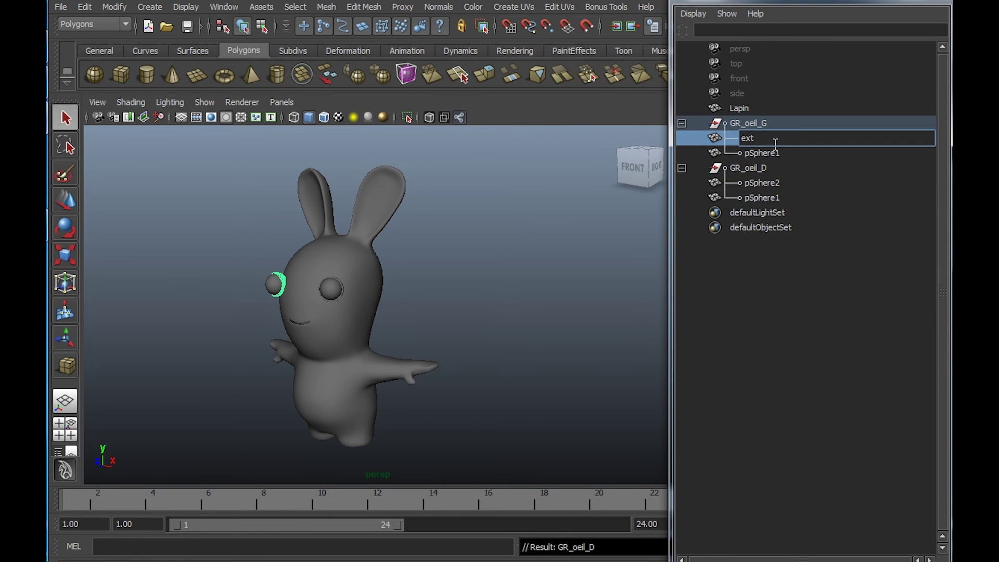
{"action": "key", "text": "Return"}
{"action": "double_click", "coordinate": [762, 152]}
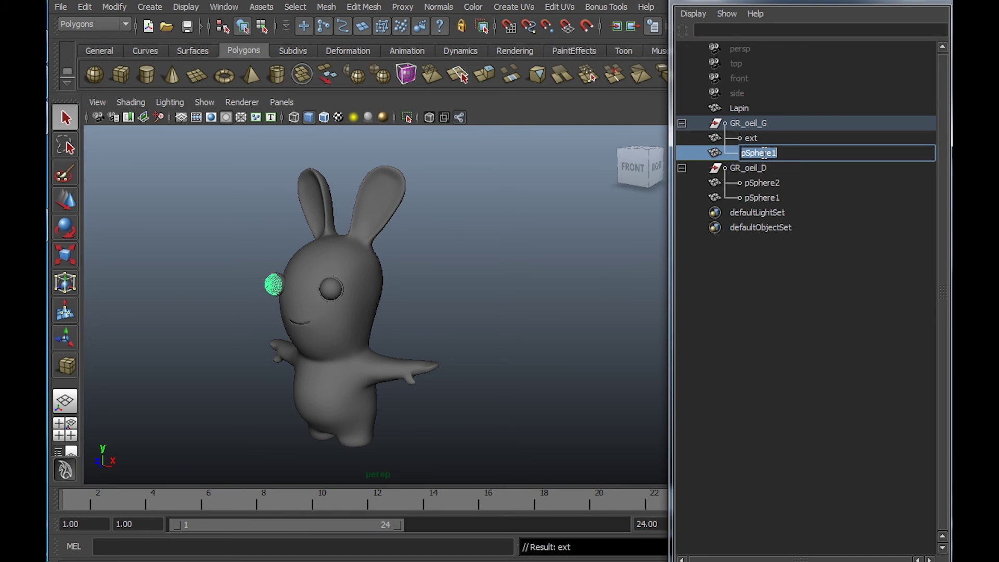
{"action": "type", "text": "int"}
Rename the spheres in GR_oeil_D to ext and int2.
{"action": "double_click", "coordinate": [754, 183]}
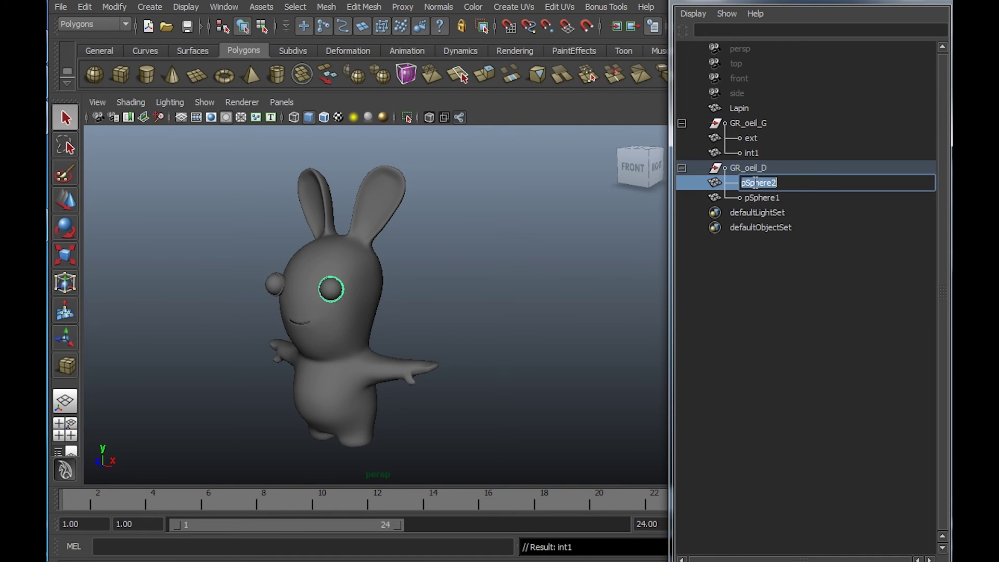
{"action": "type", "text": "ext"}
{"action": "key", "text": "Return"}
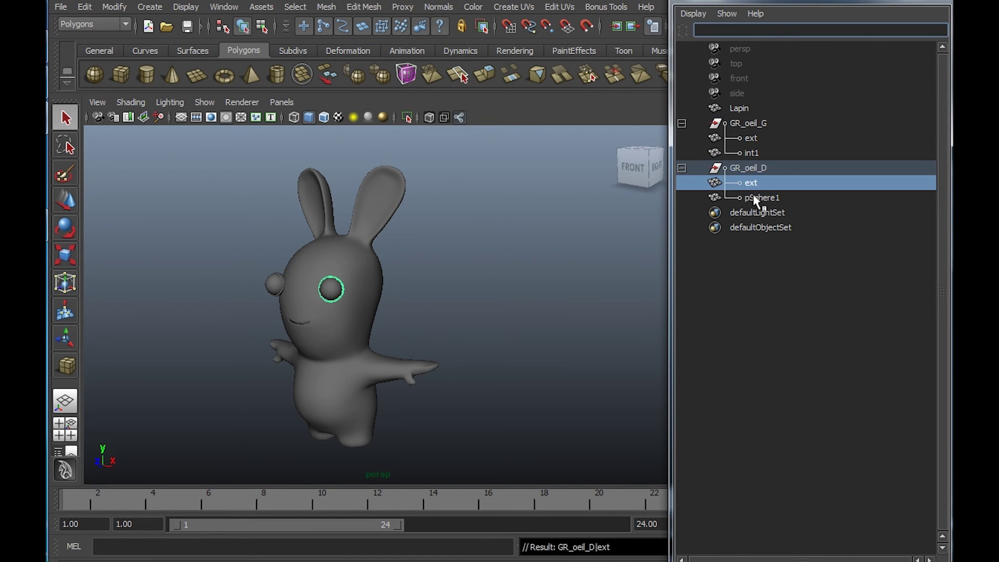
{"action": "double_click", "coordinate": [755, 197]}
{"action": "type", "text": "int2"}
{"action": "key", "text": "Return"}
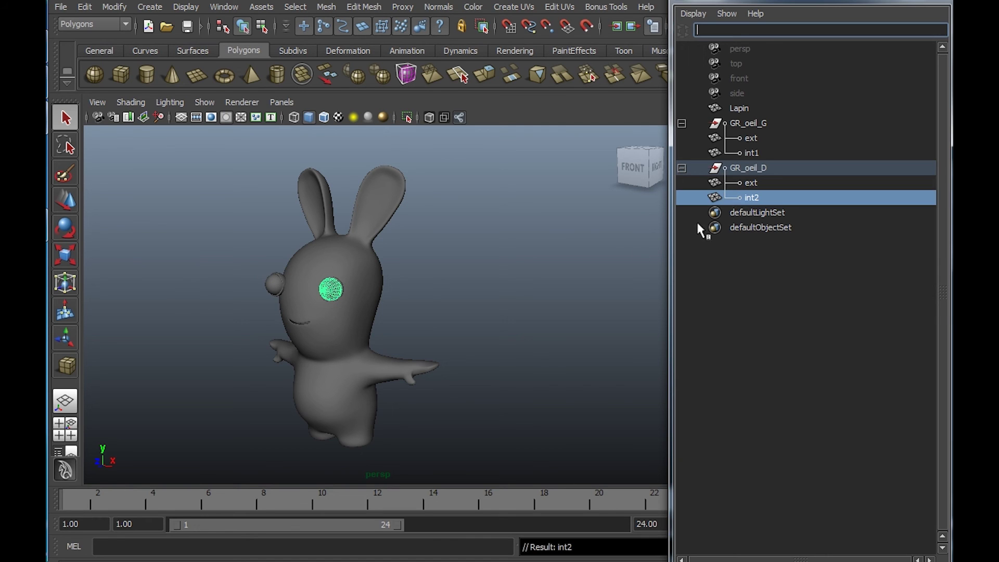
{"action": "left_click", "coordinate": [596, 257]}
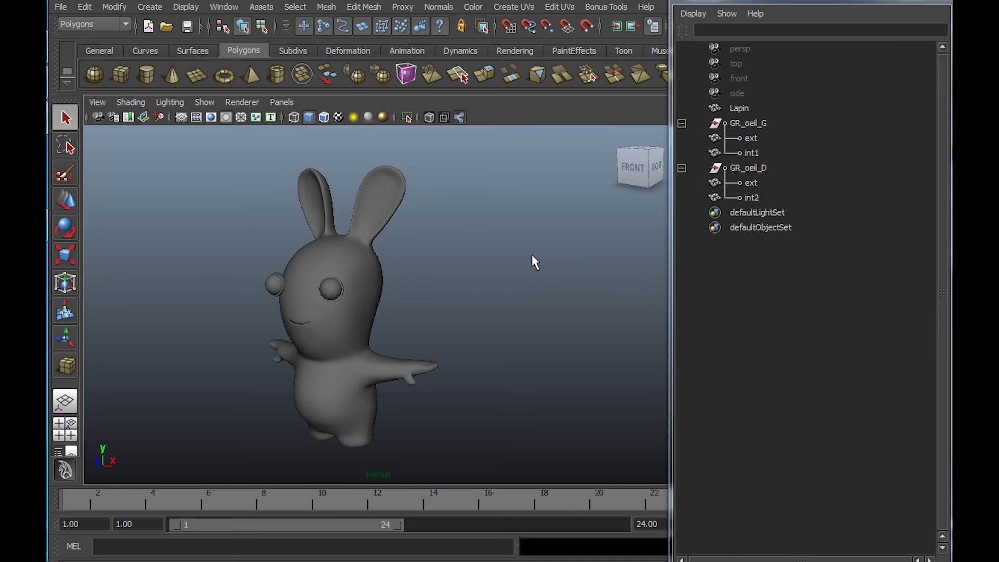
Maximize the front view and centre the bunny over its reference image.
{"action": "key", "text": "space"}
{"action": "key", "text": "space"}
{"action": "scroll", "coordinate": [438, 283], "scroll_direction": "down", "scroll_amount": 2}
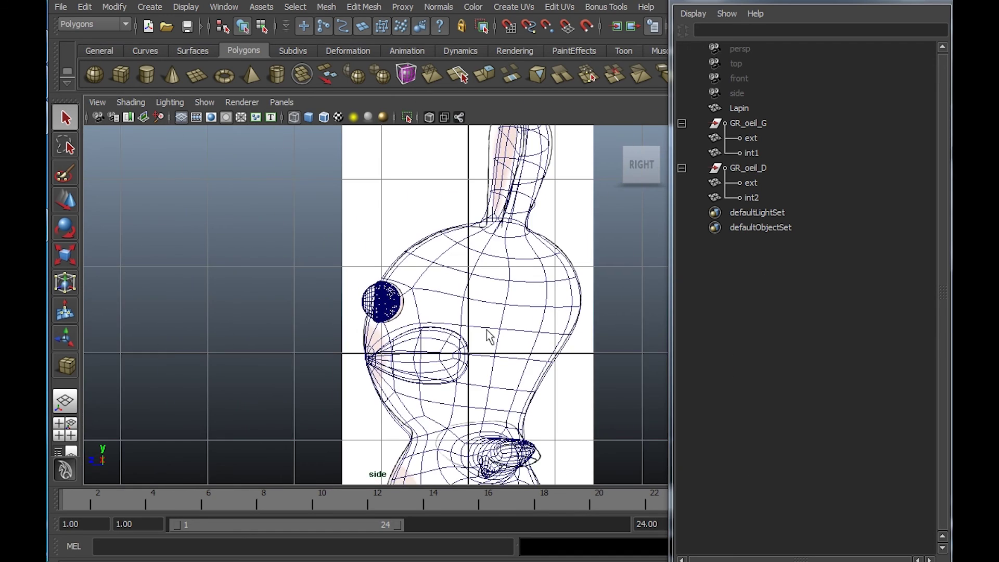
{"action": "scroll", "coordinate": [439, 283], "scroll_direction": "down", "scroll_amount": 2}
{"action": "scroll", "coordinate": [438, 284], "scroll_direction": "down", "scroll_amount": 2}
{"action": "key", "text": "space"}
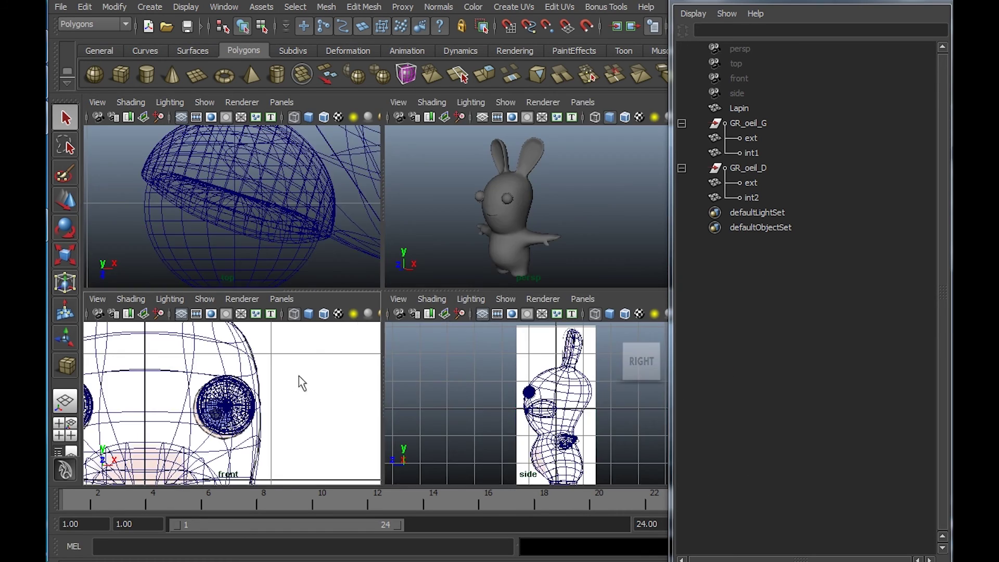
{"action": "key", "text": "space"}
{"action": "scroll", "coordinate": [435, 339], "scroll_direction": "down", "scroll_amount": 3}
{"action": "scroll", "coordinate": [390, 331], "scroll_direction": "down", "scroll_amount": 1}
{"action": "middle_click_drag", "start_coordinate": [390, 331], "coordinate": [382, 301], "text": "alt"}
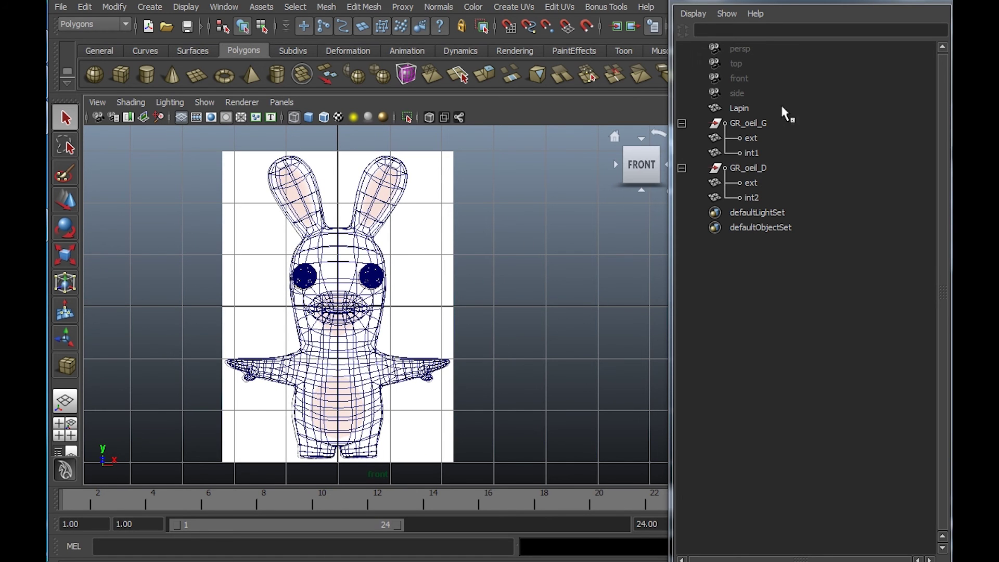
Select the front and side cameras in the Outliner.
{"action": "left_click", "coordinate": [740, 79]}
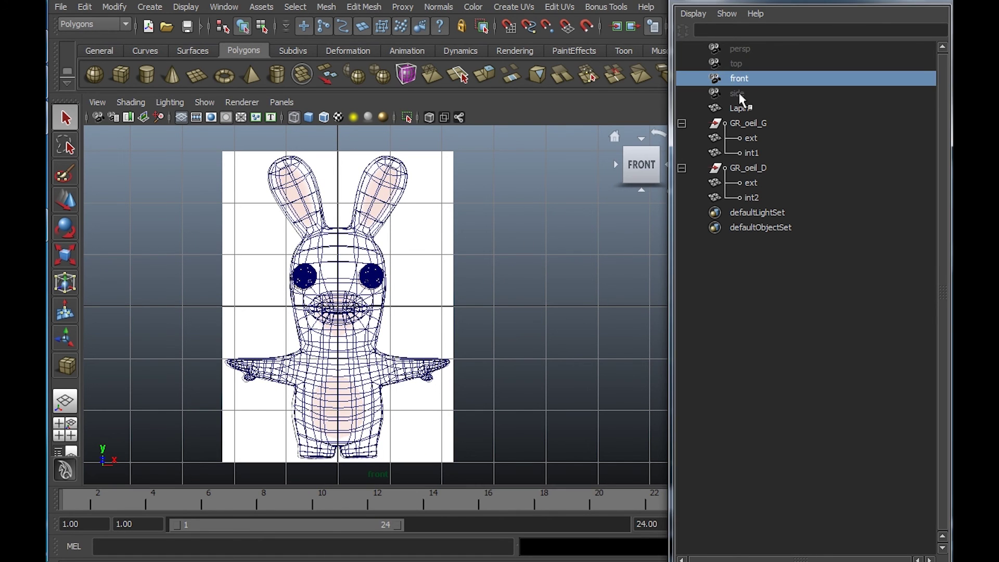
{"action": "left_click", "coordinate": [739, 94], "text": "ctrl"}
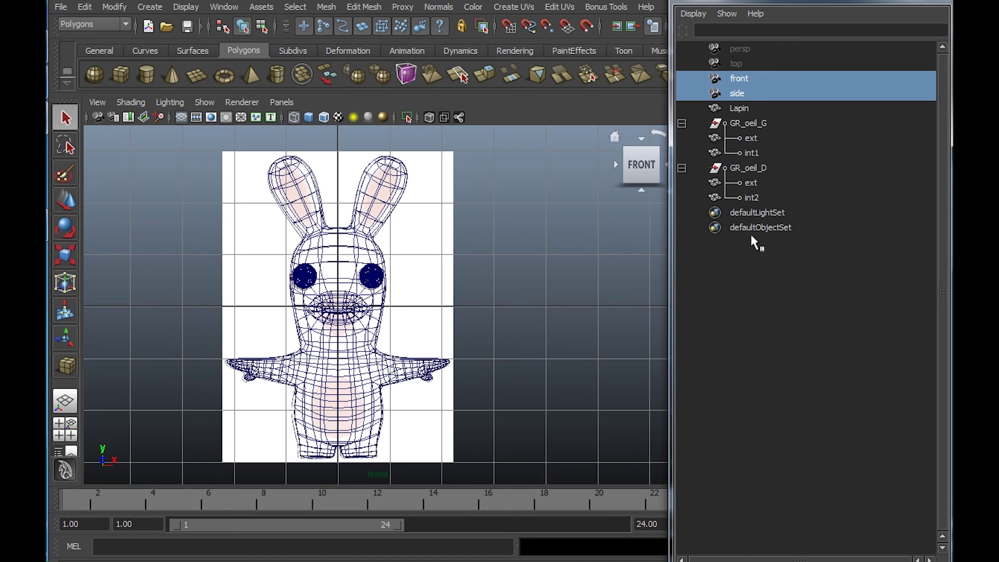
{"action": "left_click", "coordinate": [227, 6]}
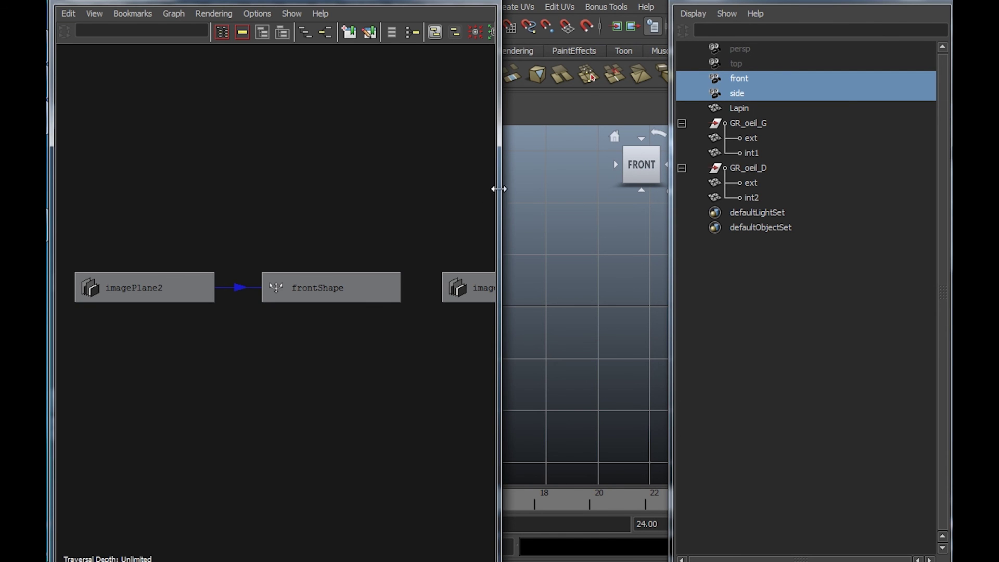
Arrange frontShape, sideShape and their image plane nodes in the Hypergraph.
{"action": "left_click_drag", "start_coordinate": [499, 189], "coordinate": [623, 184]}
{"action": "key", "text": "a"}
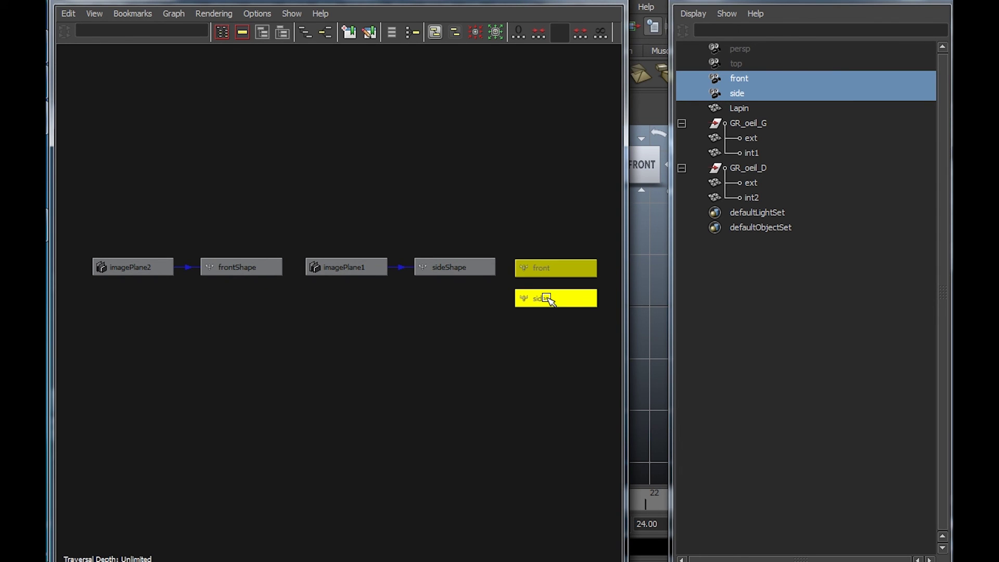
{"action": "left_click_drag", "start_coordinate": [452, 267], "coordinate": [462, 222]}
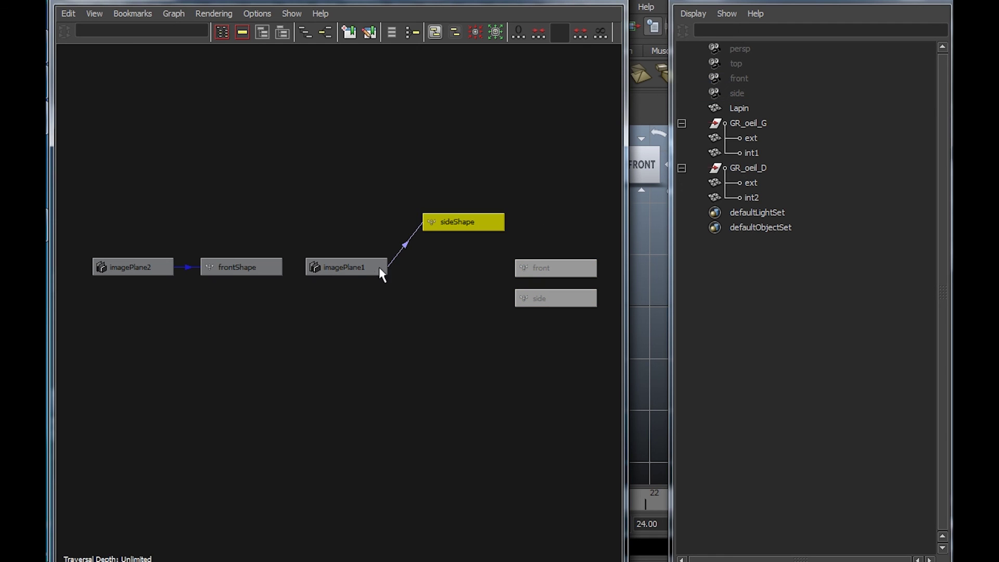
{"action": "left_click_drag", "start_coordinate": [349, 271], "coordinate": [350, 222]}
{"action": "left_click_drag", "start_coordinate": [257, 268], "coordinate": [474, 256]}
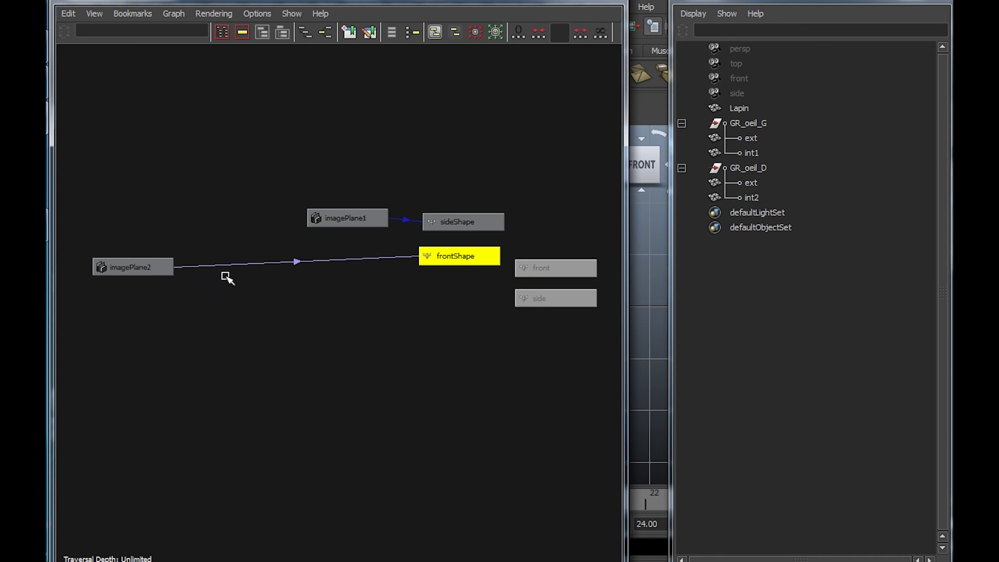
{"action": "left_click_drag", "start_coordinate": [152, 270], "coordinate": [368, 259]}
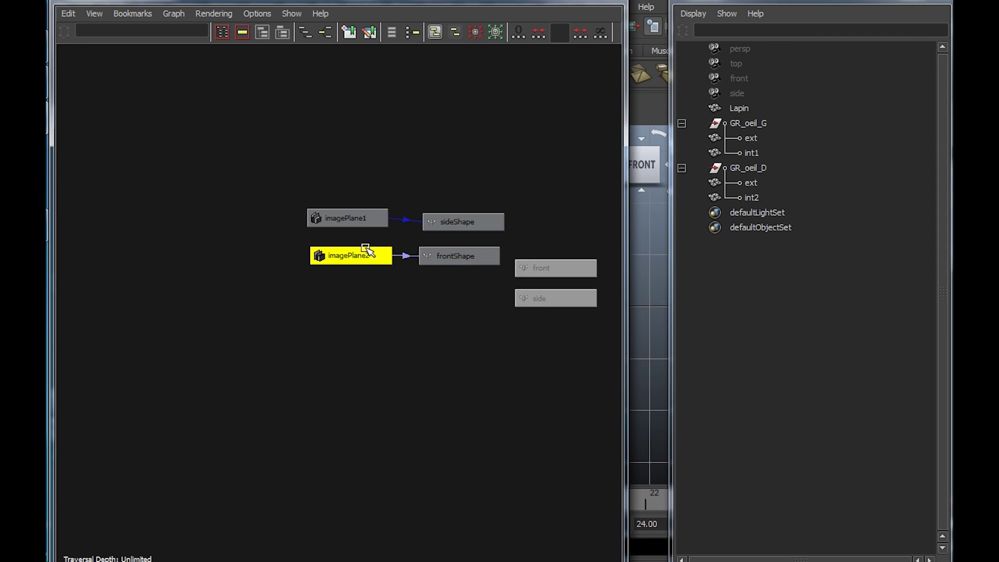
{"action": "left_click_drag", "start_coordinate": [364, 222], "coordinate": [364, 227]}
{"action": "mouse_move", "coordinate": [451, 211]}
{"action": "middle_mouse_down"}
{"action": "mouse_move", "coordinate": [438, 224]}
{"action": "mouse_move", "coordinate": [447, 262]}
{"action": "mouse_move", "coordinate": [386, 317]}
{"action": "middle_mouse_up"}
Delete imagePlane1 and imagePlane2 and close the Hypergraph.
{"action": "left_click_drag", "start_coordinate": [362, 259], "coordinate": [361, 257]}
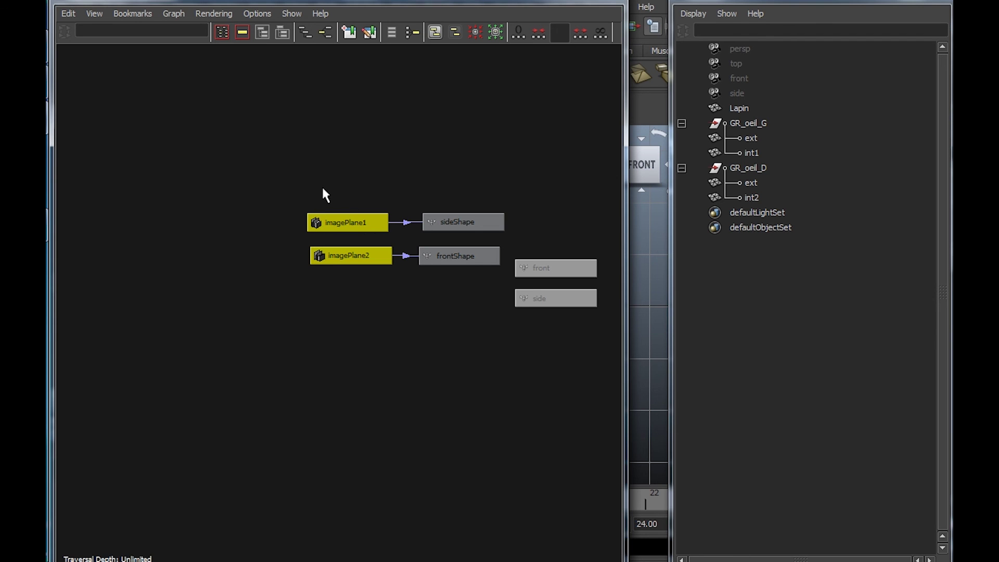
{"action": "key", "text": "Delete"}
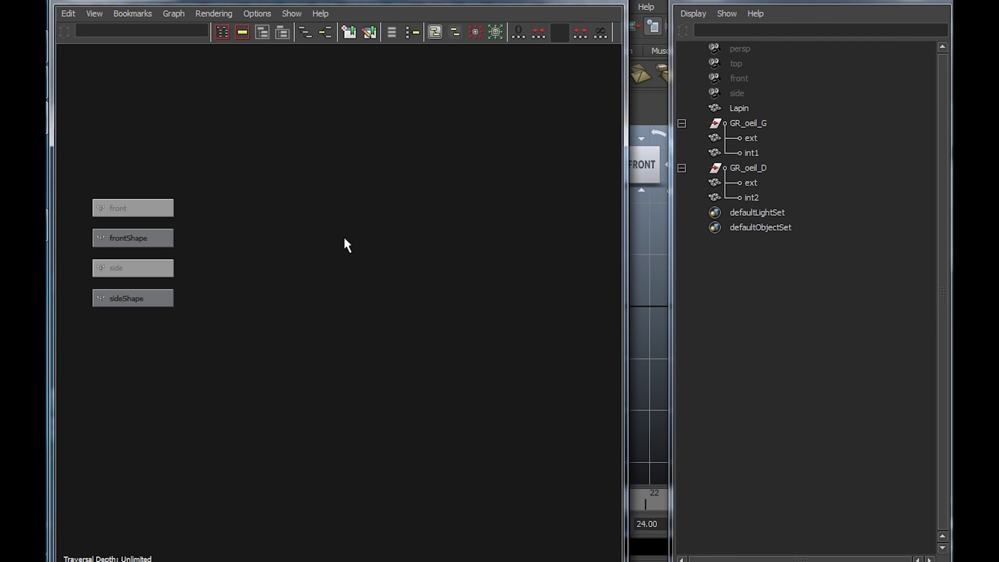
{"action": "left_click", "coordinate": [615, 2]}
Maximize the perspective view and frame the shaded bunny front-on.
{"action": "key", "text": "space"}
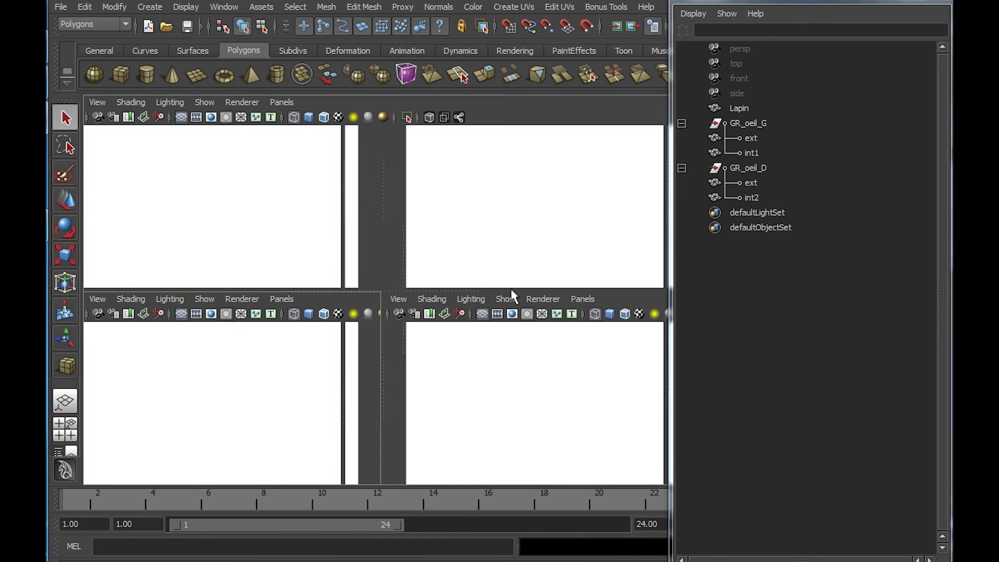
{"action": "scroll", "coordinate": [497, 372], "scroll_direction": "down", "scroll_amount": 3}
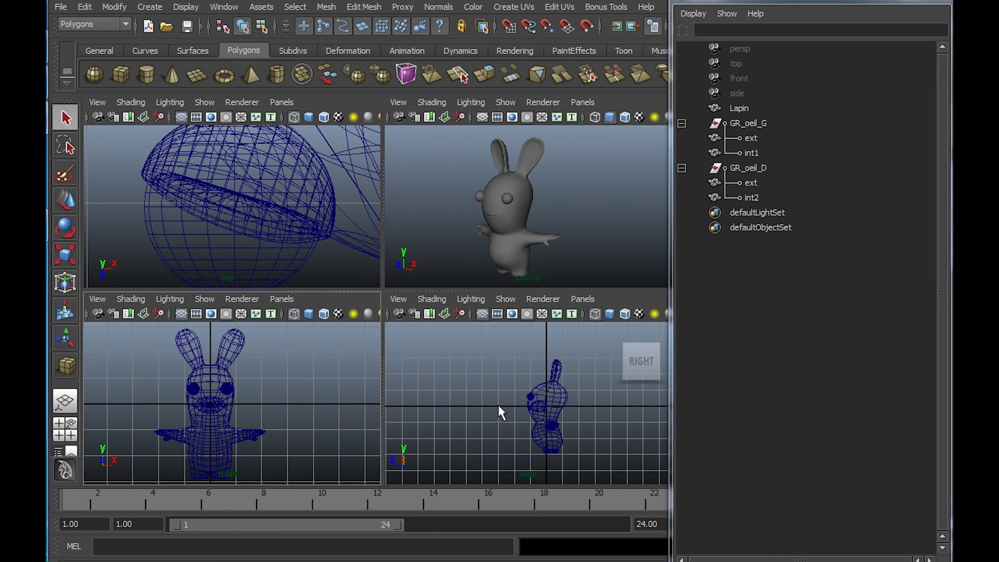
{"action": "key", "text": "space"}
{"action": "left_click_drag", "start_coordinate": [385, 292], "coordinate": [405, 302], "text": "alt"}
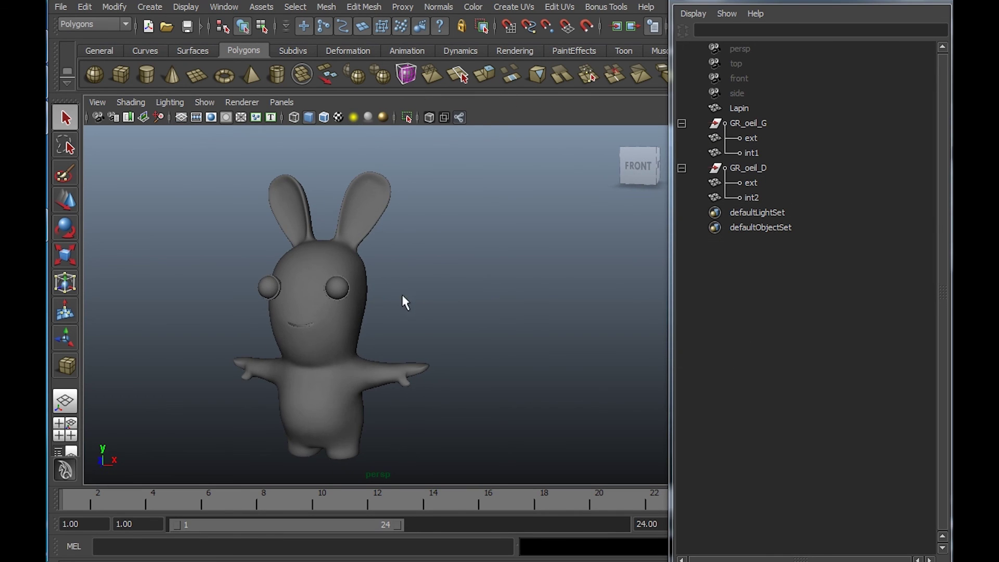
{"action": "middle_click_drag", "start_coordinate": [405, 302], "coordinate": [495, 284], "text": "alt"}
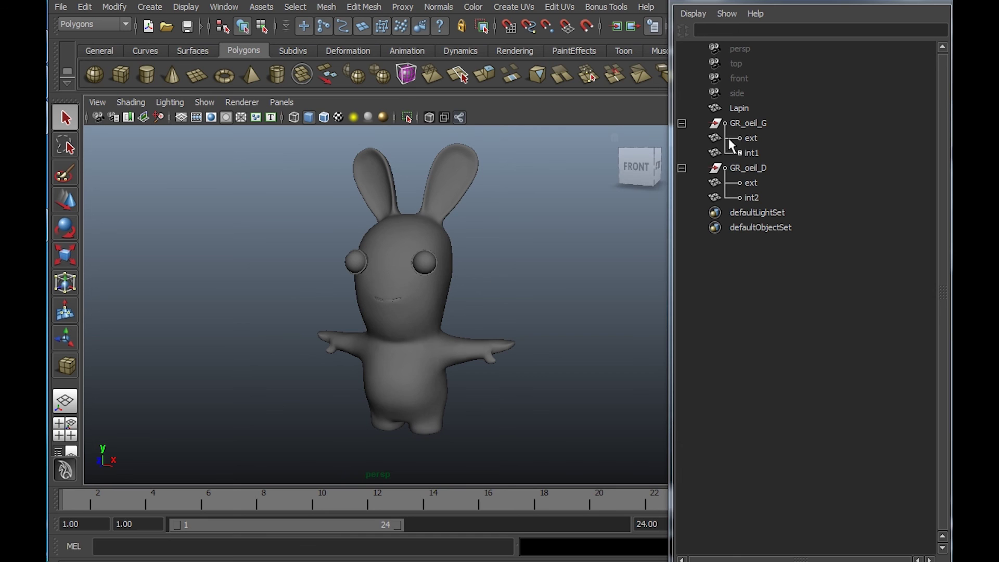